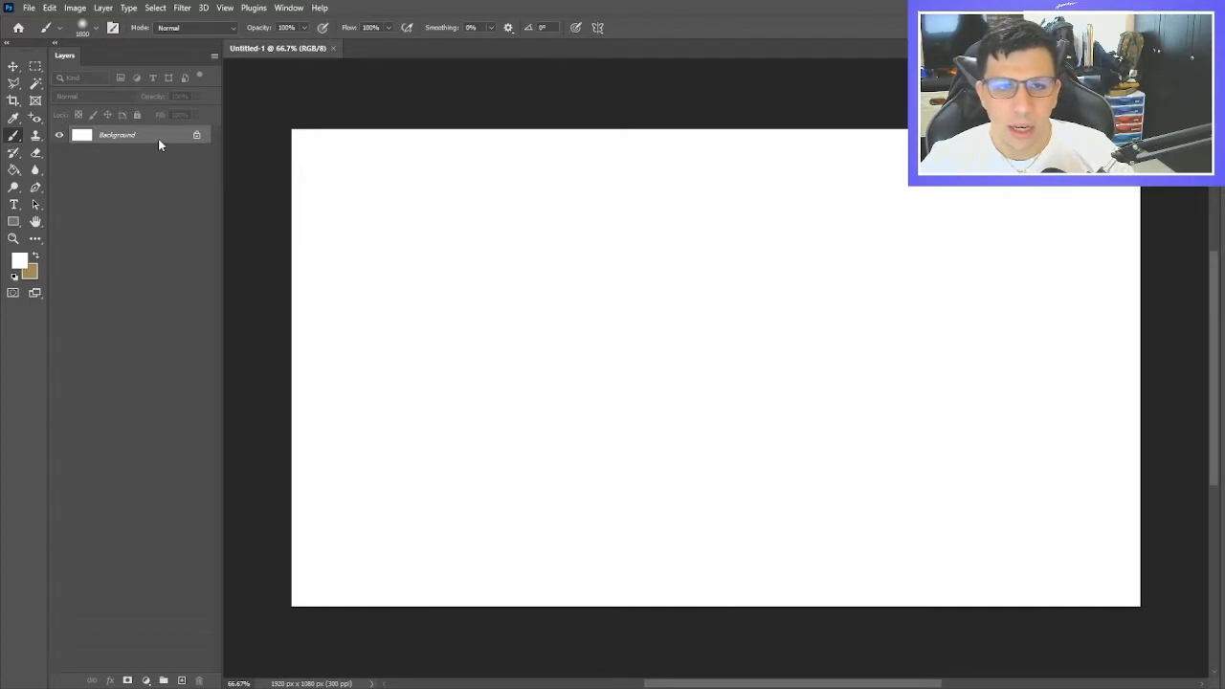
Paste the face profile photo into the document and scale it to fill the whole canvas
{"action": "key", "text": "ctrl+v"}
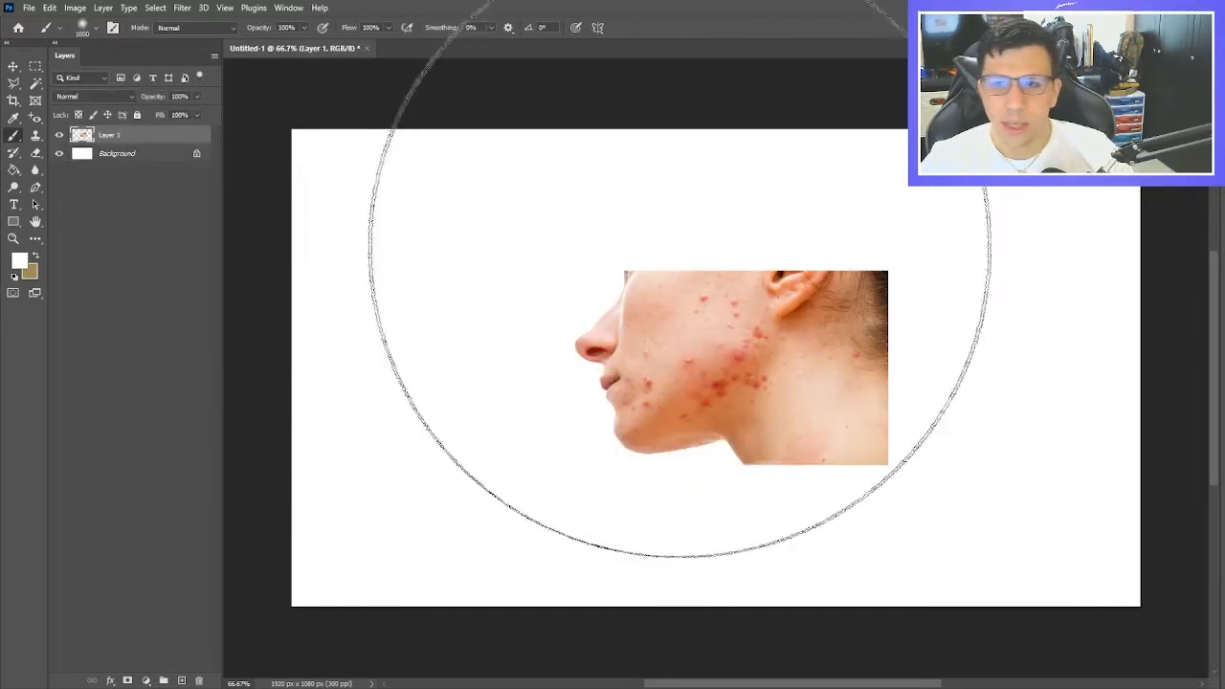
{"action": "key", "text": "ctrl+t"}
{"action": "left_click_drag", "start_coordinate": [895, 275], "coordinate": [907, 304]}
{"action": "scroll", "coordinate": [900, 302], "scroll_direction": "right", "scroll_amount": 2}
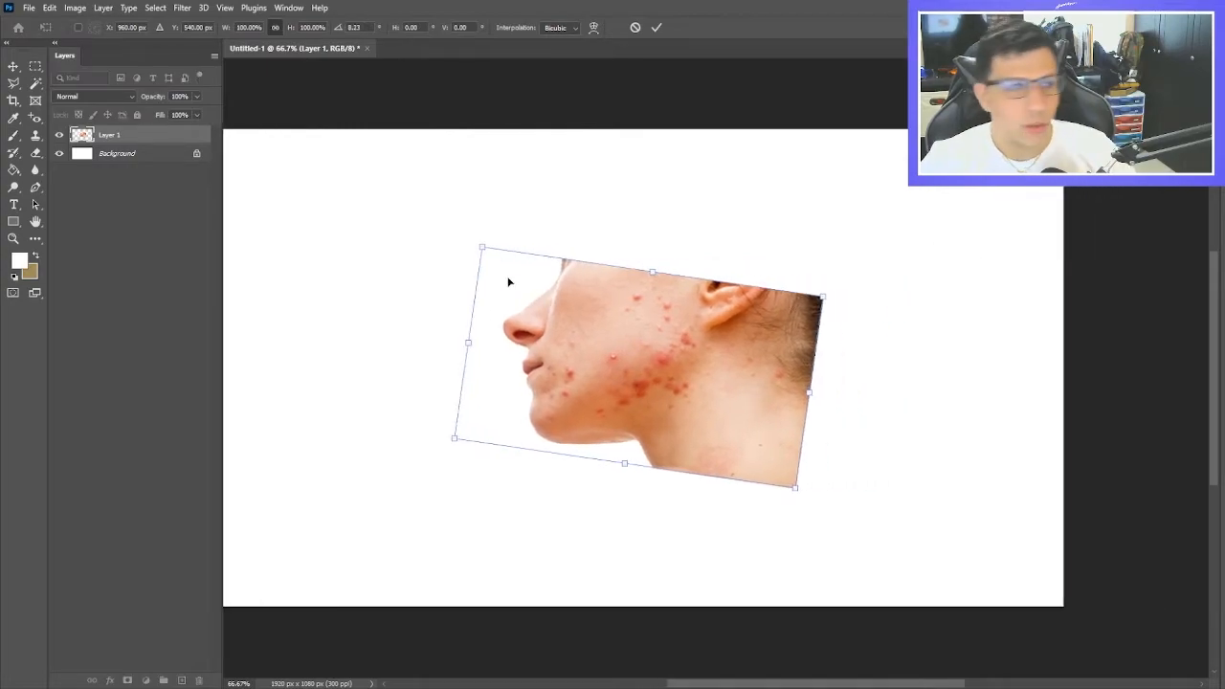
{"action": "key", "text": "ctrl+z"}
{"action": "left_click_drag", "start_coordinate": [818, 275], "coordinate": [529, 388]}
{"action": "key", "text": "ctrl+z"}
{"action": "key", "text": "ctrl+minus"}
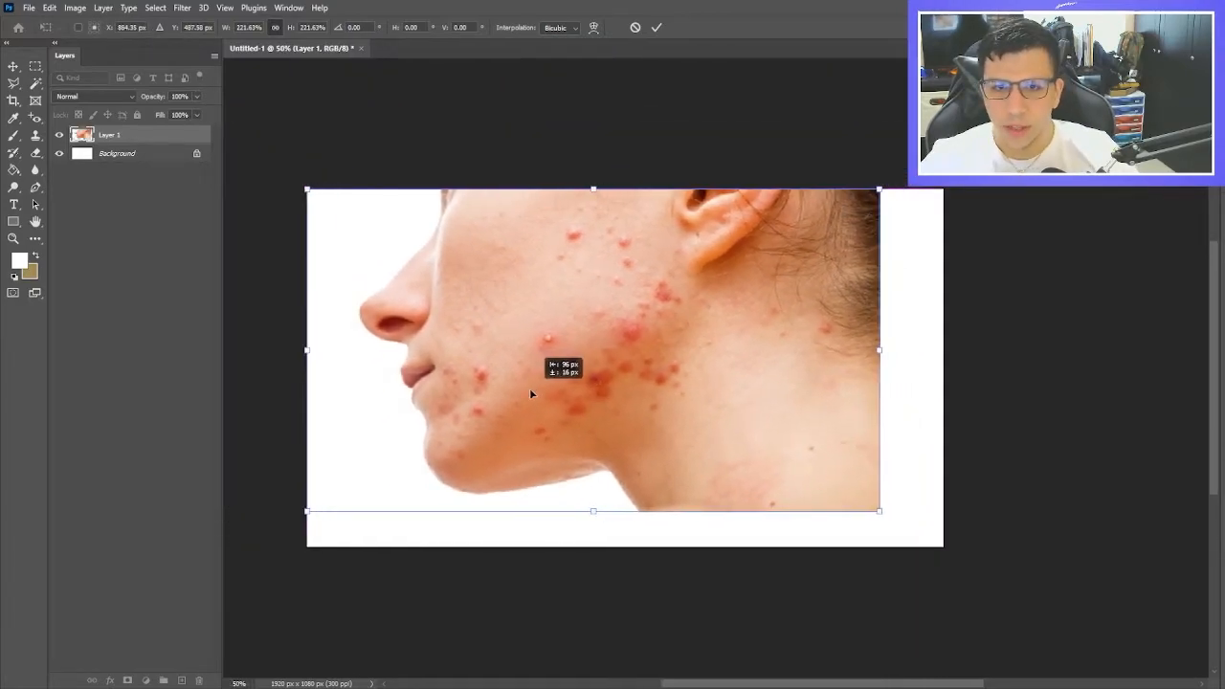
{"action": "mouse_move", "coordinate": [854, 527]}
{"action": "left_mouse_down"}
{"action": "mouse_move", "coordinate": [907, 534]}
{"action": "mouse_move", "coordinate": [919, 562]}
{"action": "left_mouse_up"}
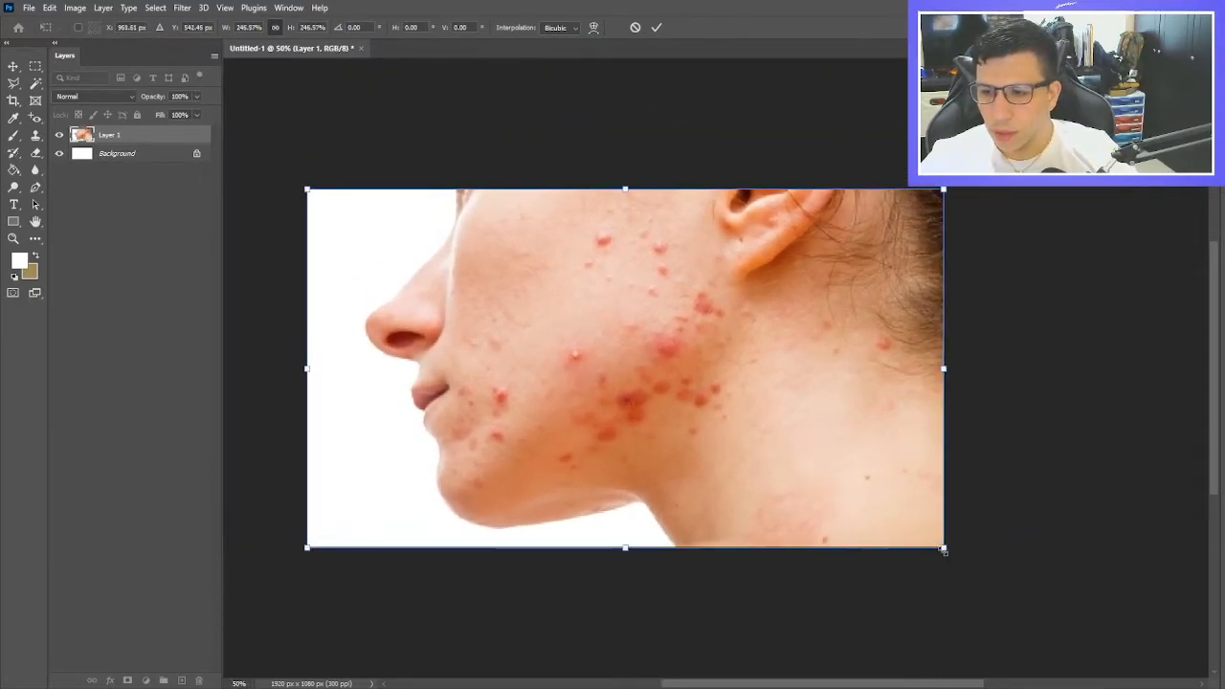
{"action": "key", "text": "Return"}
{"action": "key", "text": "b"}
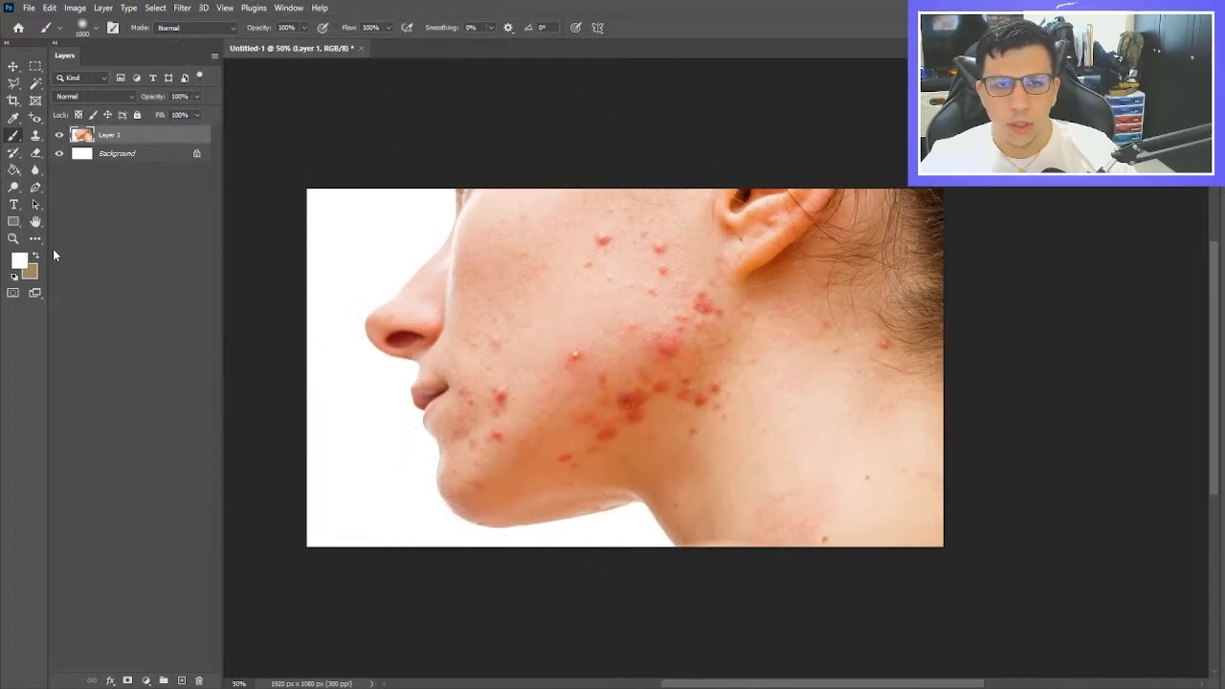
Remove the larger pimples on the upper cheek in front of the ear with the Spot Healing Brush
{"action": "left_click", "coordinate": [36, 154]}
{"action": "right_click", "coordinate": [37, 156]}
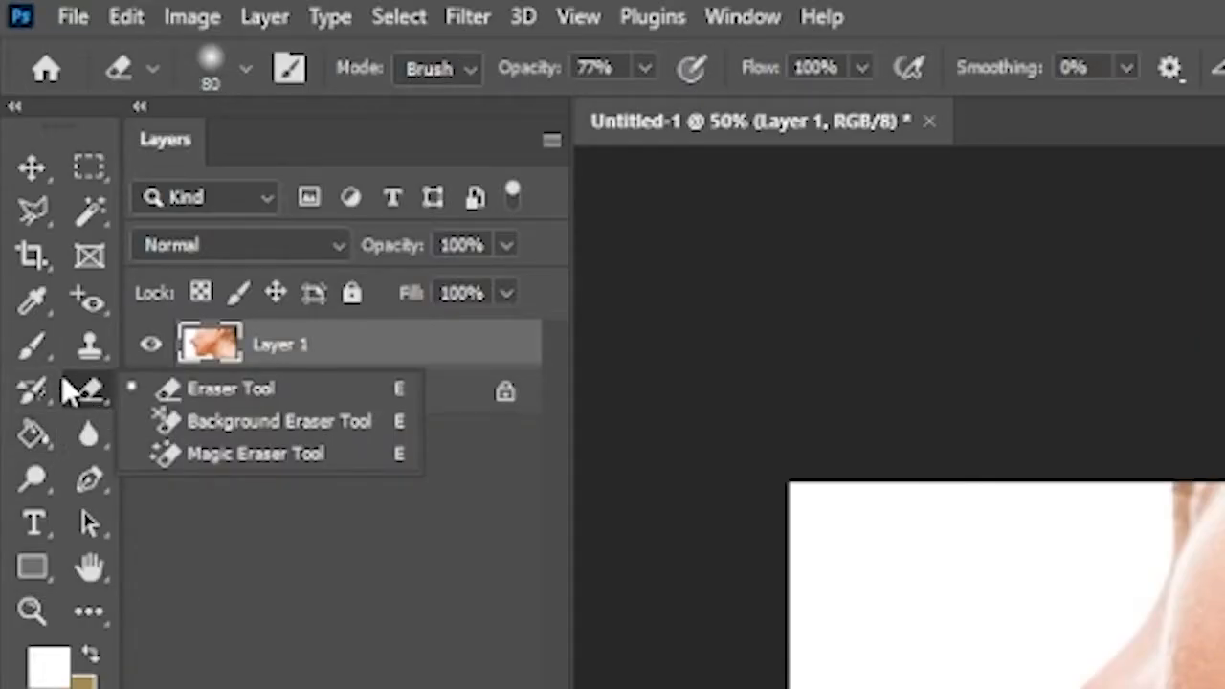
{"action": "left_click", "coordinate": [89, 284]}
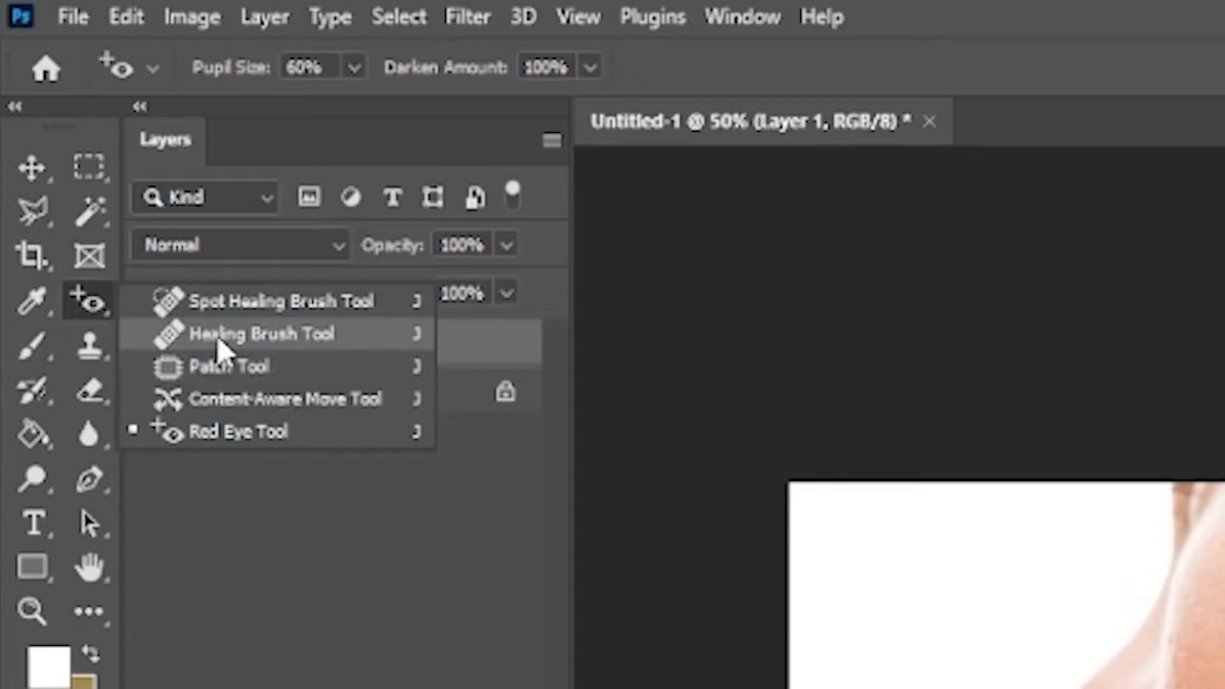
{"action": "left_click", "coordinate": [217, 304]}
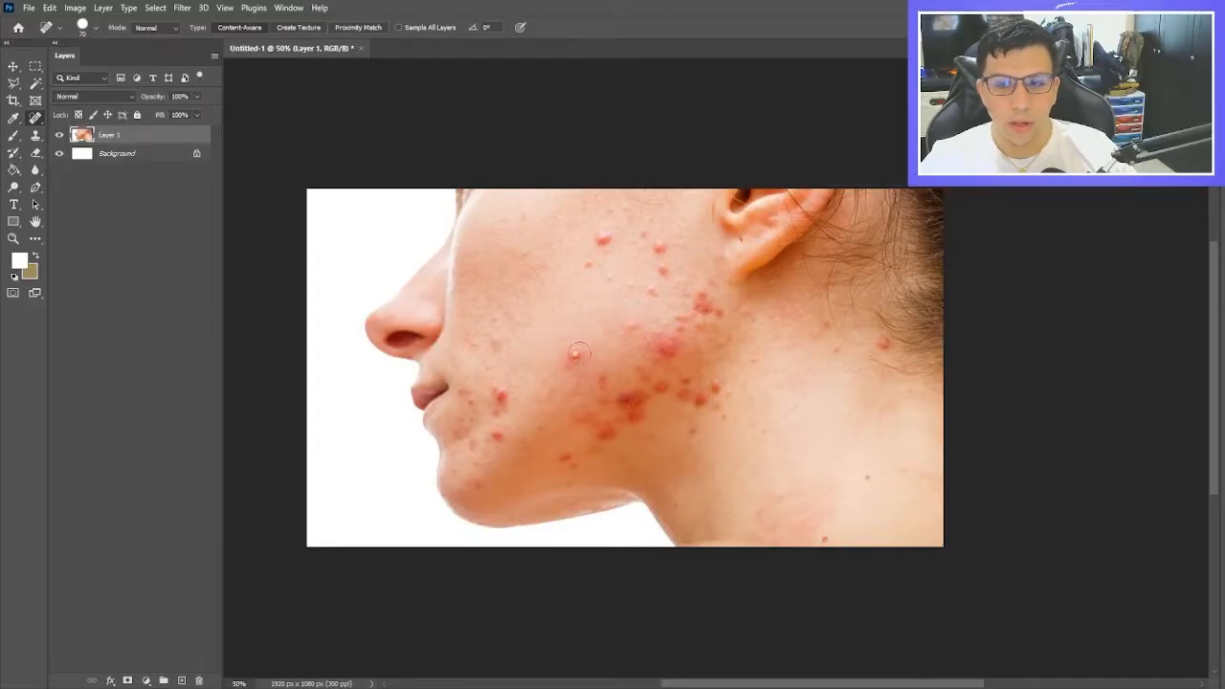
{"action": "left_click", "coordinate": [577, 353]}
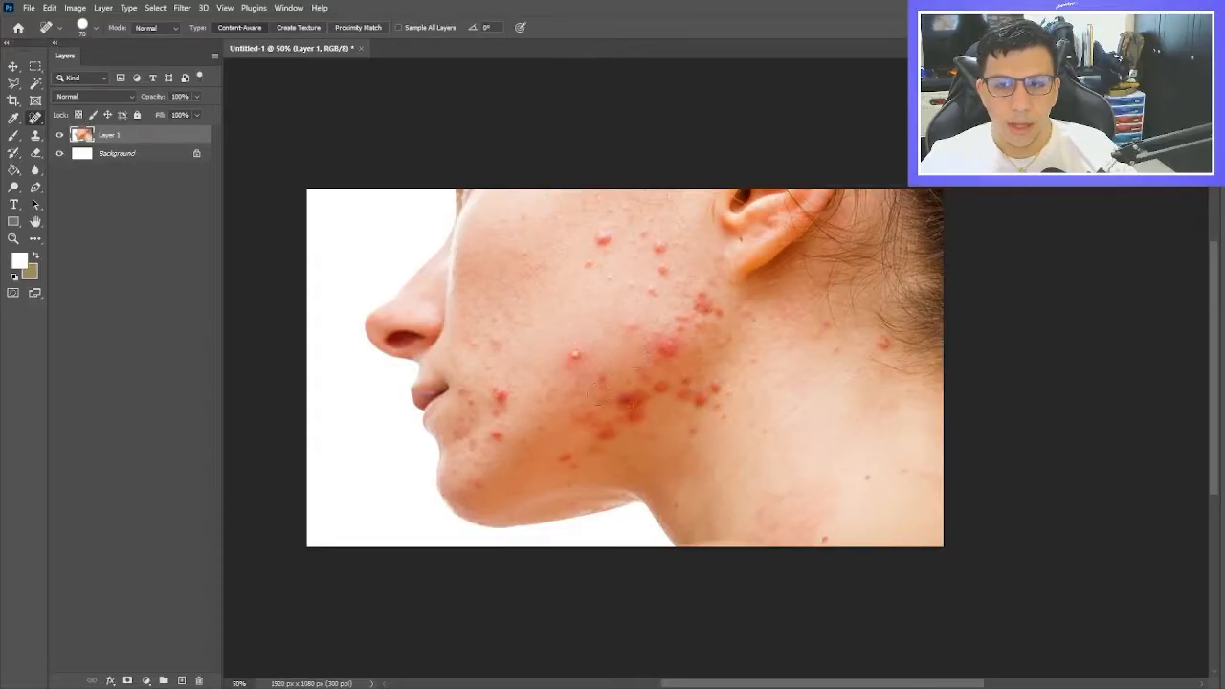
{"action": "left_click", "coordinate": [602, 236]}
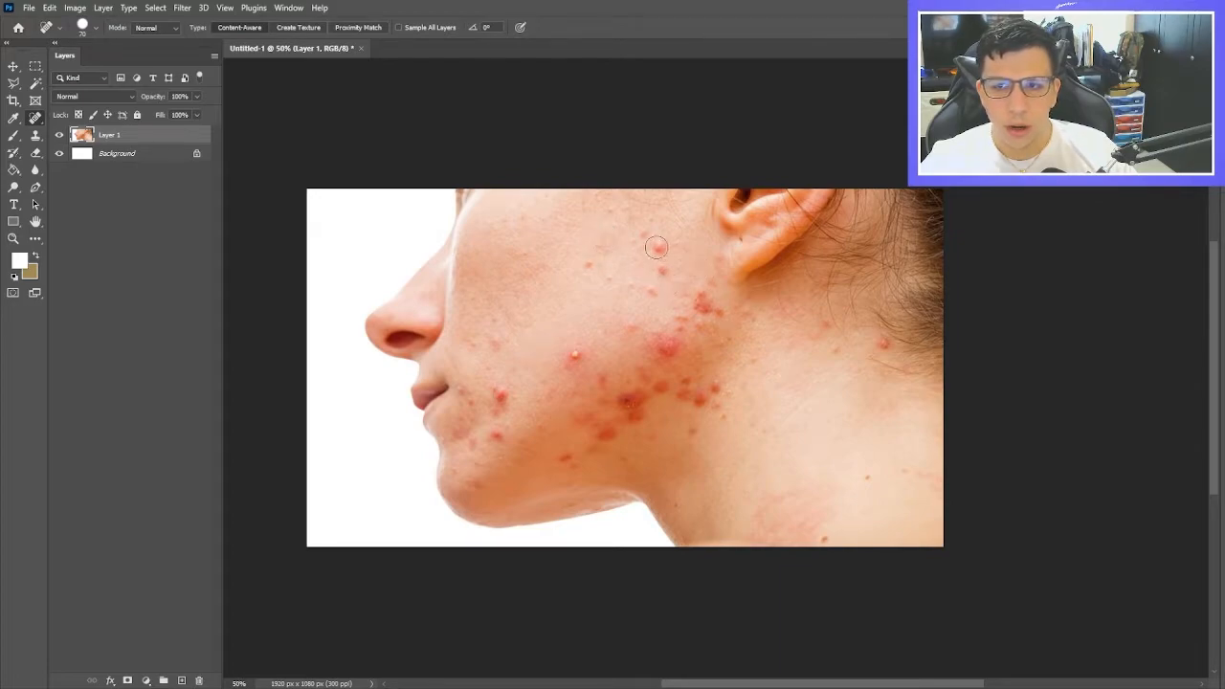
{"action": "left_click", "coordinate": [657, 249]}
{"action": "left_click", "coordinate": [642, 235]}
Heal the small spots on the middle of the cheek and the whitehead below them
{"action": "left_click", "coordinate": [661, 282]}
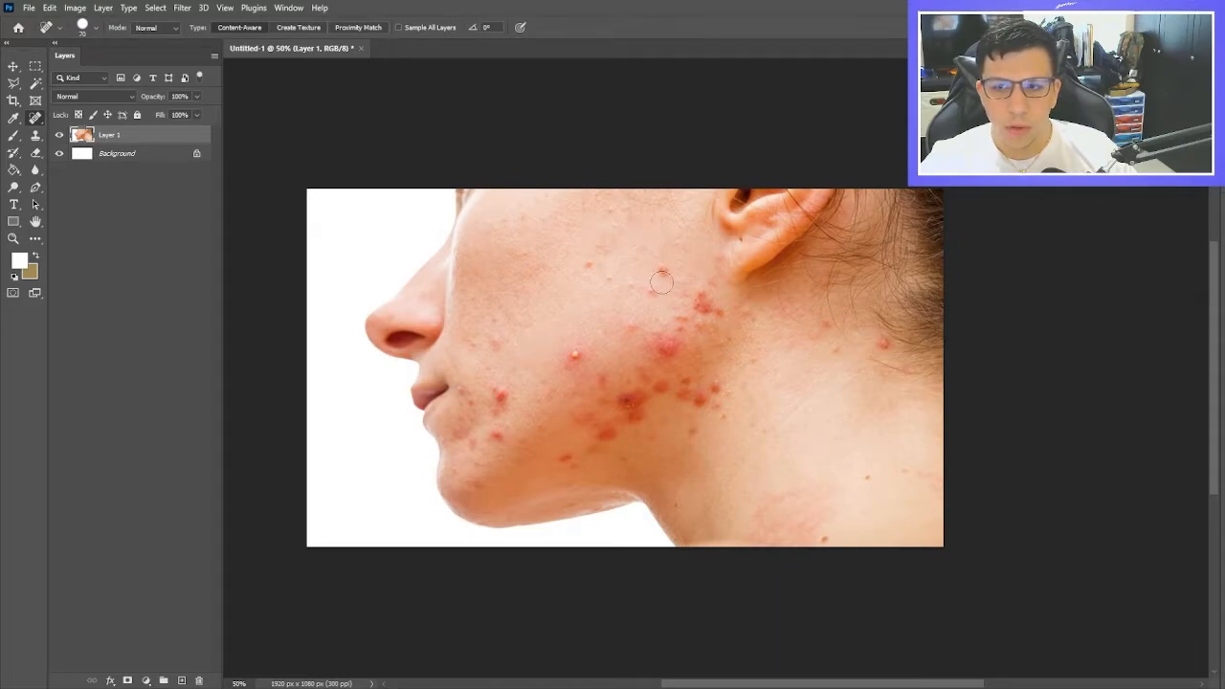
{"action": "left_click", "coordinate": [590, 263]}
{"action": "left_click", "coordinate": [648, 311]}
{"action": "left_click", "coordinate": [633, 288]}
{"action": "left_click", "coordinate": [654, 293]}
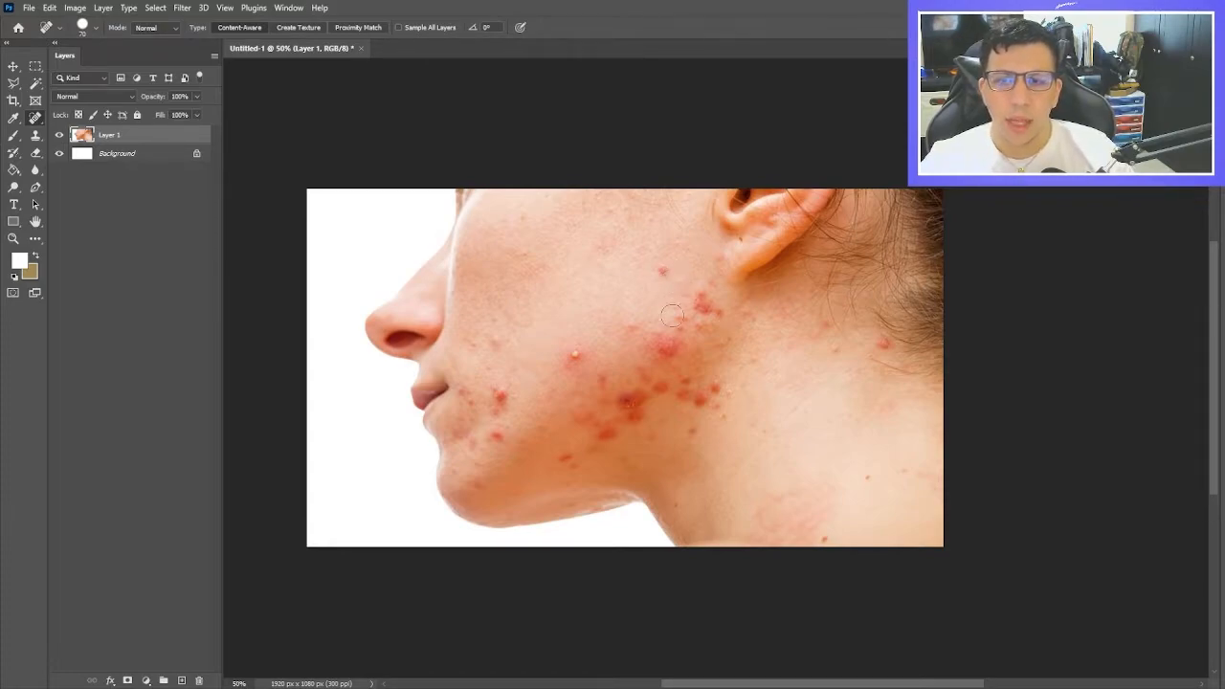
{"action": "left_click", "coordinate": [575, 352]}
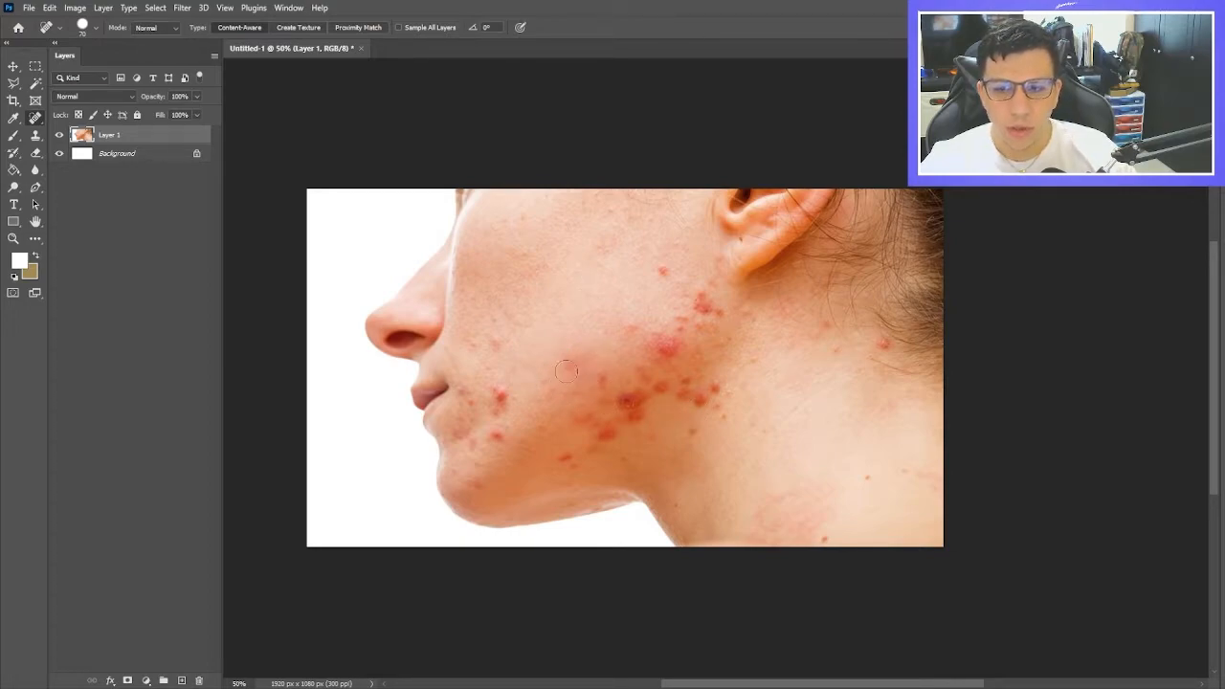
{"action": "left_click", "coordinate": [574, 367]}
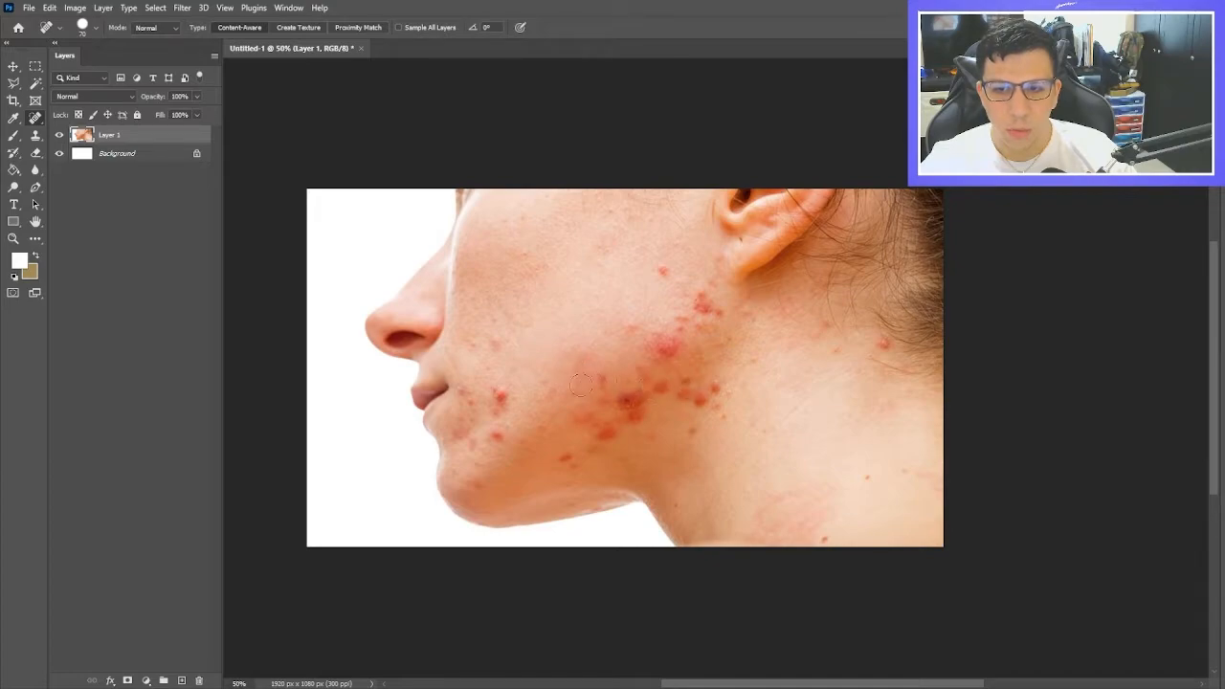
Heal the blemishes on the lower cheek beside the corner of the mouth and above the chin
{"action": "left_click", "coordinate": [493, 342]}
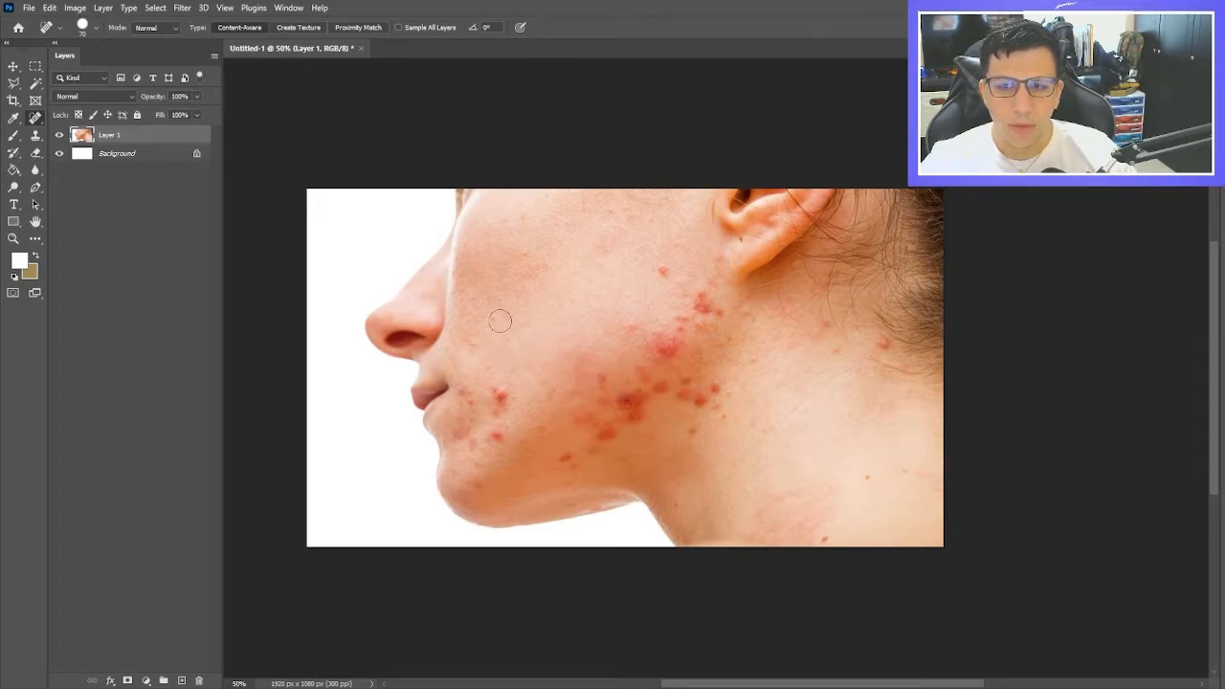
{"action": "left_click", "coordinate": [498, 395]}
{"action": "left_click", "coordinate": [489, 385]}
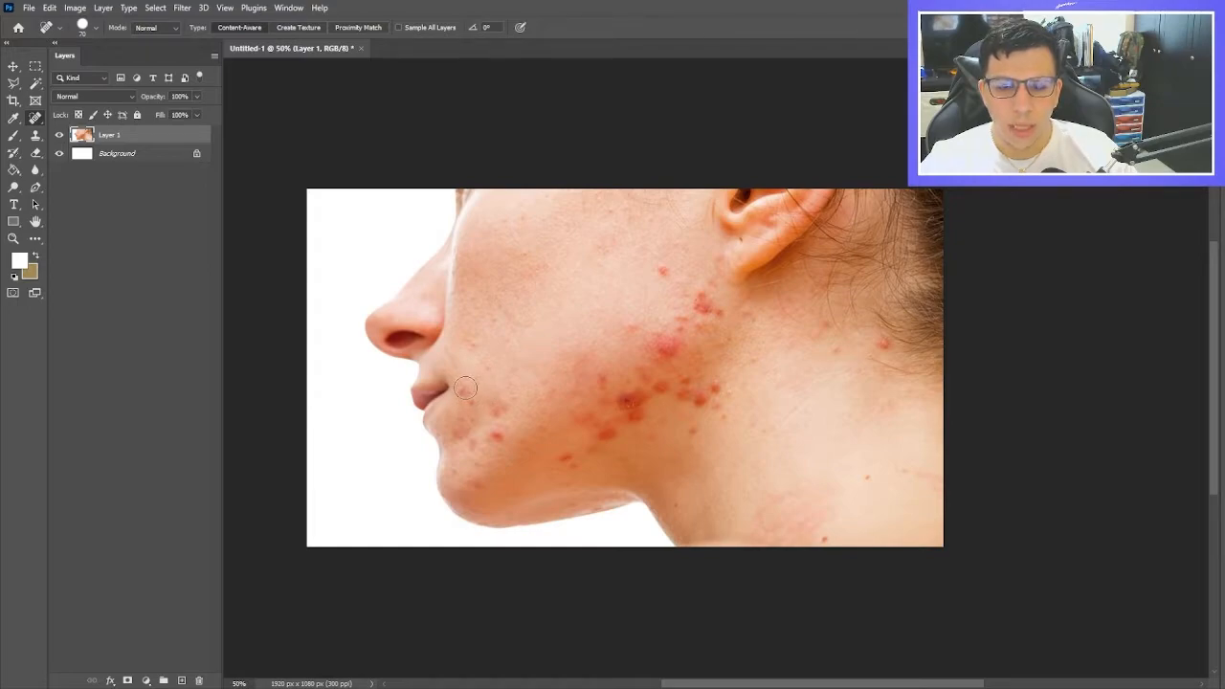
{"action": "left_click", "coordinate": [464, 389]}
{"action": "left_click", "coordinate": [472, 403]}
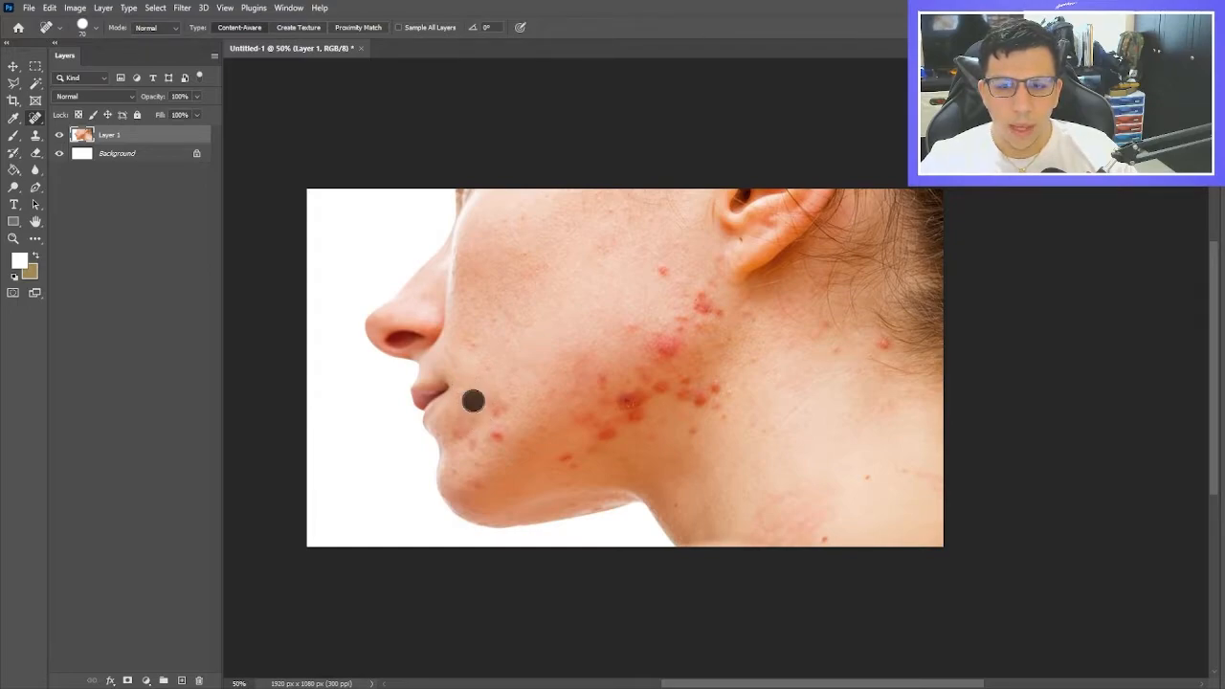
{"action": "left_click", "coordinate": [500, 433]}
Brush over the dense cluster of red pimples along the jawline and heal the separate spots at its rear edge
{"action": "mouse_move", "coordinate": [563, 455]}
{"action": "left_mouse_down"}
{"action": "mouse_move", "coordinate": [637, 404]}
{"action": "mouse_move", "coordinate": [697, 325]}
{"action": "left_mouse_up"}
{"action": "left_click_drag", "start_coordinate": [627, 421], "coordinate": [639, 422]}
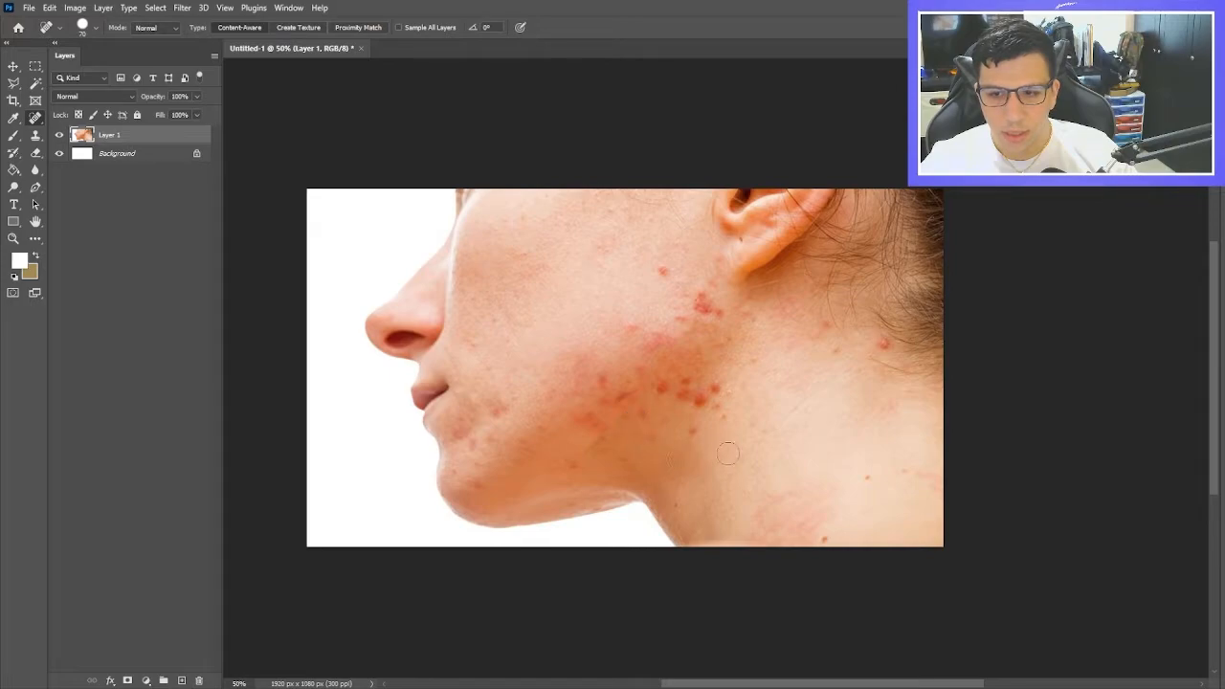
{"action": "left_click", "coordinate": [711, 387]}
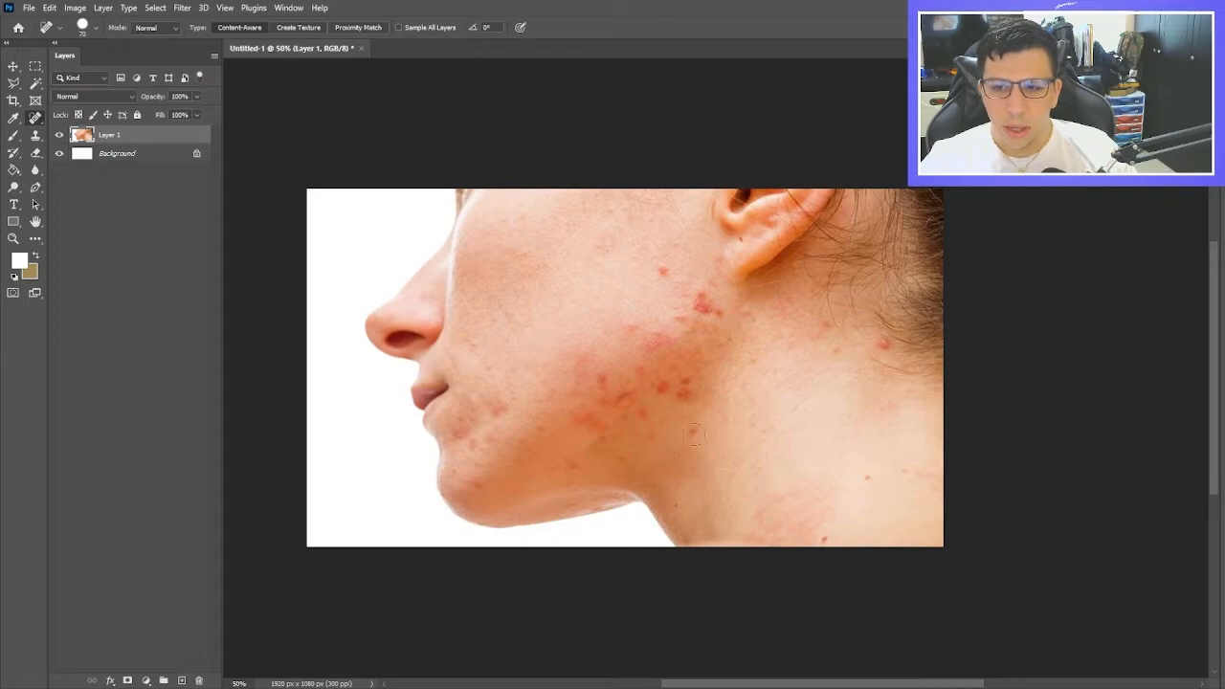
{"action": "left_click", "coordinate": [681, 398]}
{"action": "left_click", "coordinate": [689, 384]}
{"action": "left_click", "coordinate": [667, 387]}
{"action": "left_click", "coordinate": [642, 412]}
Heal the remaining red marks along the middle of the jaw
{"action": "left_click_drag", "start_coordinate": [582, 399], "coordinate": [649, 446]}
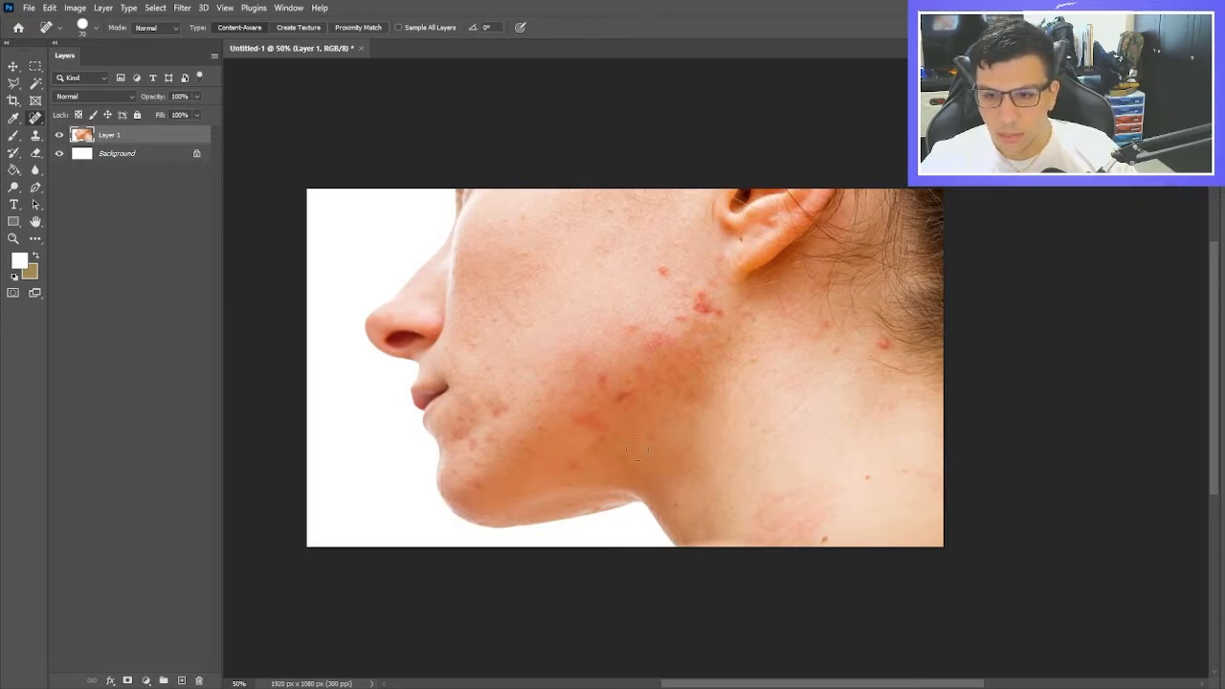
{"action": "left_click", "coordinate": [585, 420]}
{"action": "left_click", "coordinate": [592, 425]}
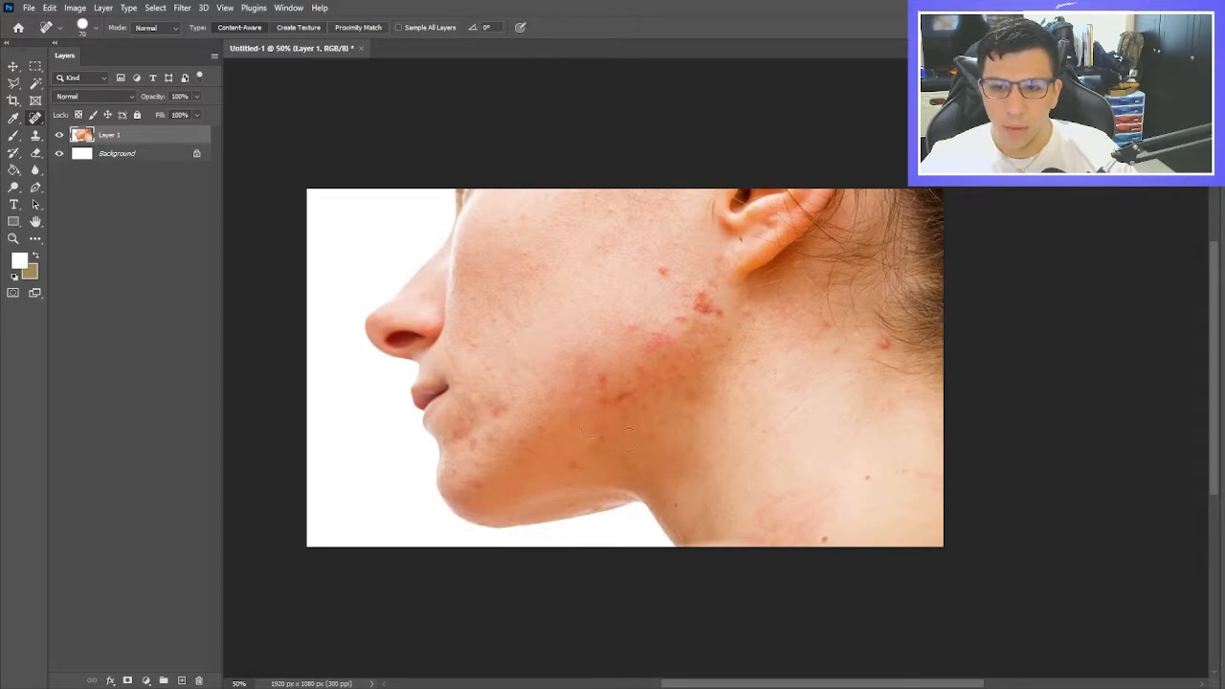
{"action": "left_click", "coordinate": [620, 400]}
{"action": "left_click", "coordinate": [638, 369]}
Remove the single spot and the red pimple cluster on the cheek just below the ear
{"action": "left_click", "coordinate": [662, 267]}
{"action": "left_click", "coordinate": [702, 303]}
{"action": "left_click", "coordinate": [700, 294]}
Heal the spots on the neck below the hairline, undoing and redoing the last one
{"action": "left_click", "coordinate": [884, 344]}
{"action": "left_click", "coordinate": [840, 353]}
{"action": "left_click", "coordinate": [826, 329]}
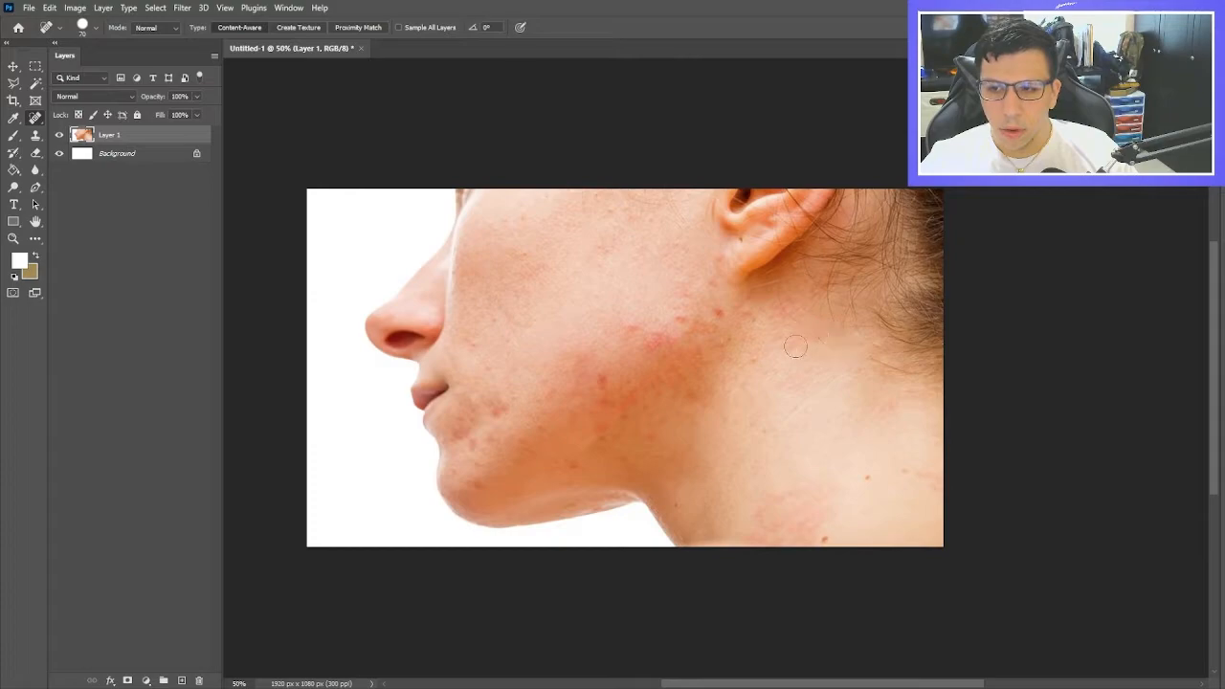
{"action": "key", "text": "ctrl+z"}
{"action": "left_click", "coordinate": [826, 328]}
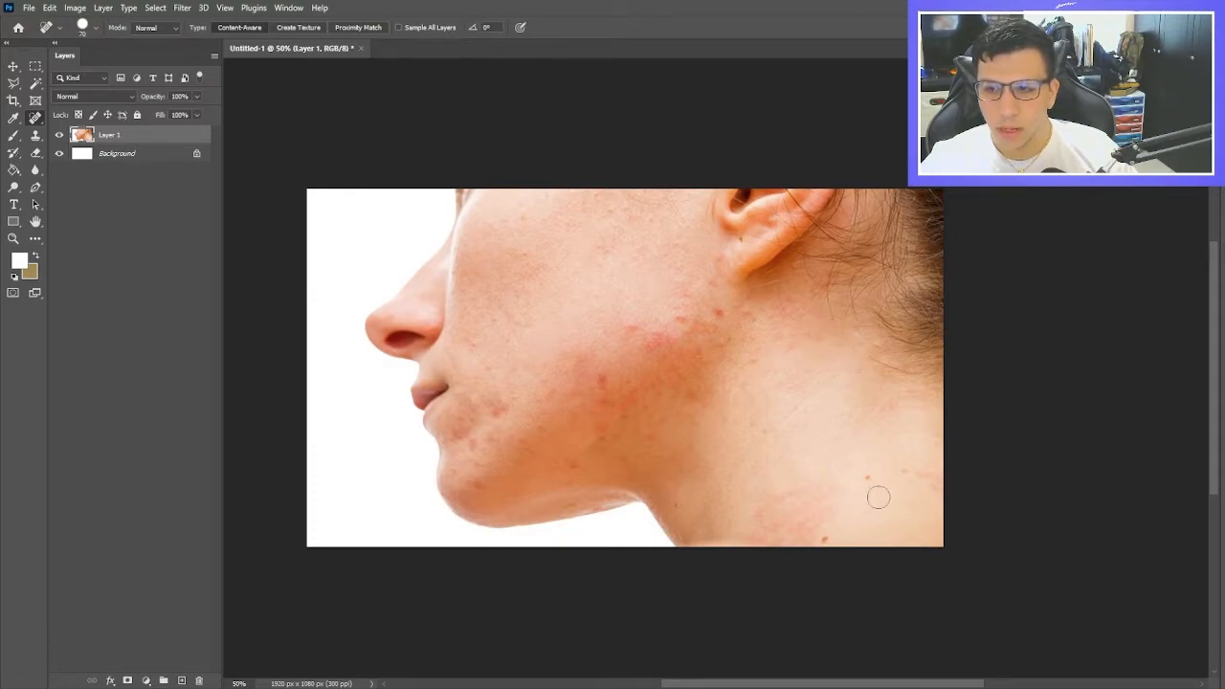
Heal the small red marks between the earlobe and the jaw, including the one at mid-jaw
{"action": "left_click", "coordinate": [718, 319]}
{"action": "left_click", "coordinate": [719, 263]}
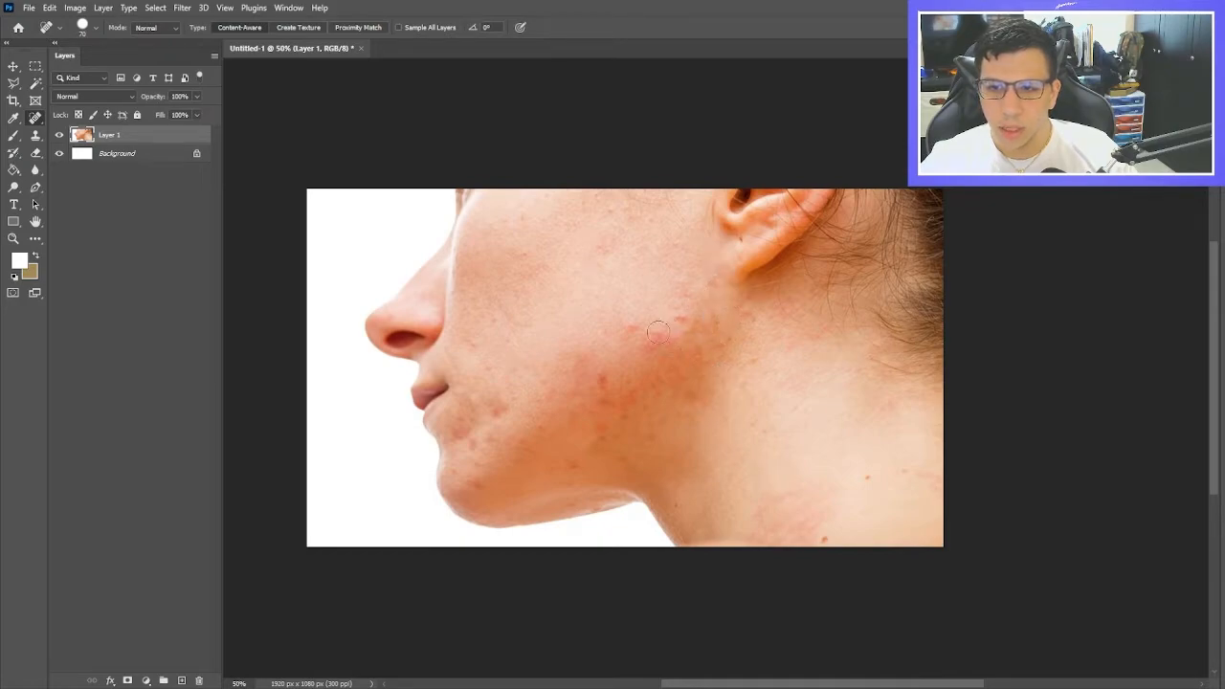
{"action": "left_click", "coordinate": [687, 320]}
{"action": "left_click", "coordinate": [602, 379]}
Smooth the blemishes on the chin and below the mouth, plus the pink patch on the rear cheek
{"action": "left_click", "coordinate": [467, 446]}
{"action": "left_click", "coordinate": [461, 435]}
{"action": "left_click", "coordinate": [505, 418]}
{"action": "left_click", "coordinate": [462, 436]}
{"action": "left_click", "coordinate": [476, 483]}
{"action": "left_click", "coordinate": [449, 471]}
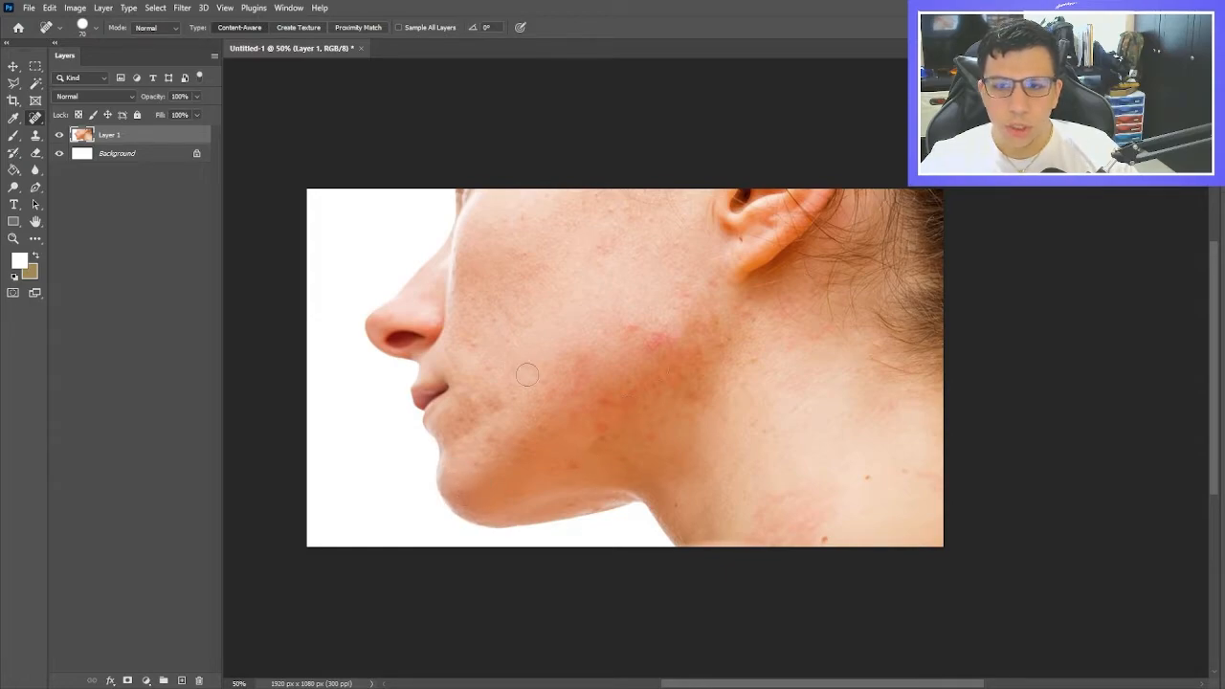
{"action": "left_click", "coordinate": [664, 342]}
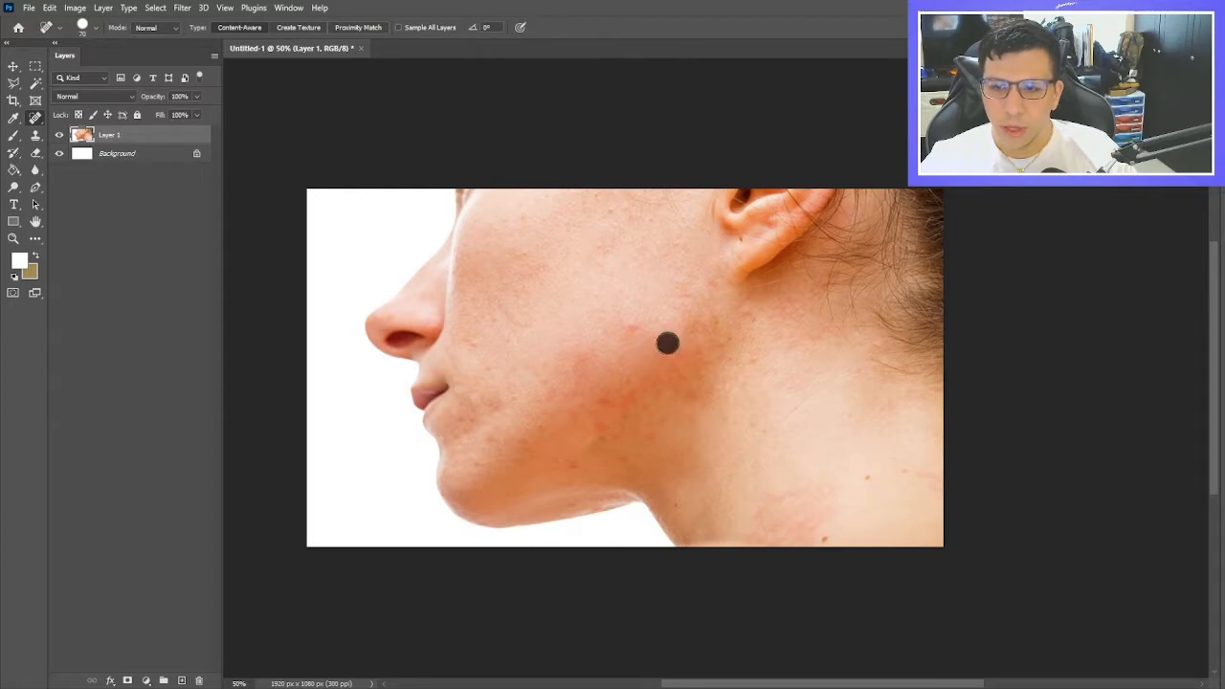
Switch to the Healing Brush and try retouching the pink mark on the cheek with skin sampled nearby
{"action": "right_click", "coordinate": [35, 120]}
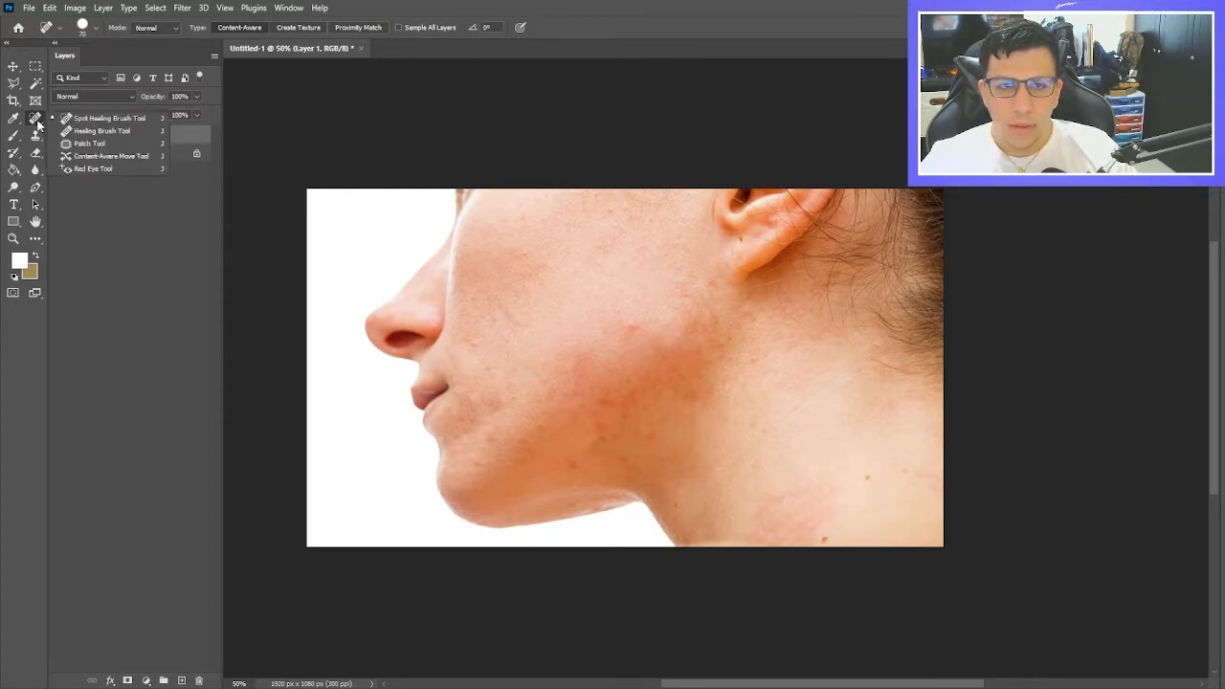
{"action": "left_click", "coordinate": [95, 130]}
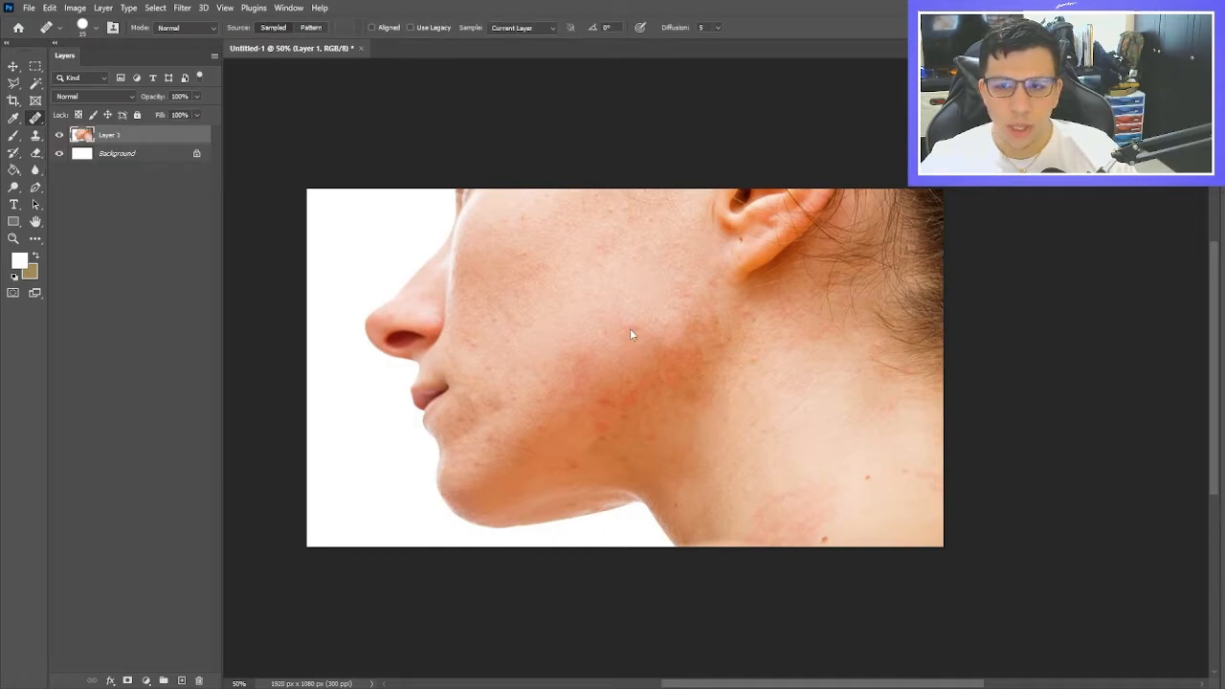
{"action": "left_click", "coordinate": [629, 334]}
{"action": "left_click", "coordinate": [623, 261]}
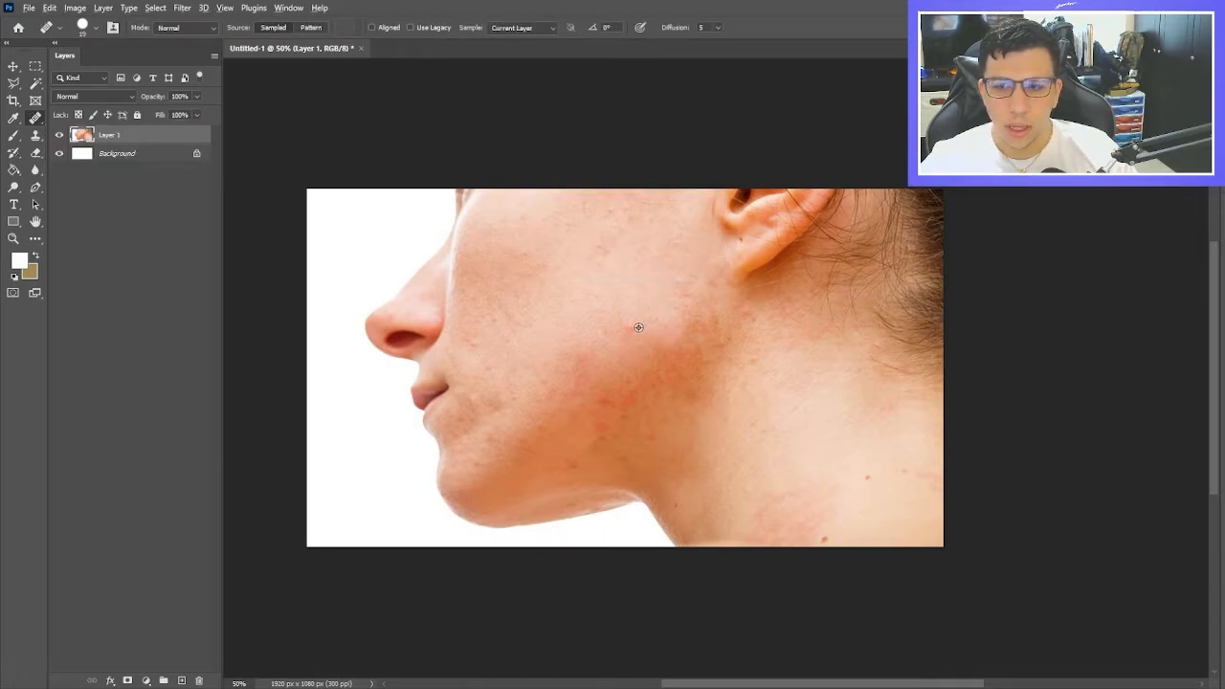
{"action": "left_click", "coordinate": [651, 303], "text": "alt"}
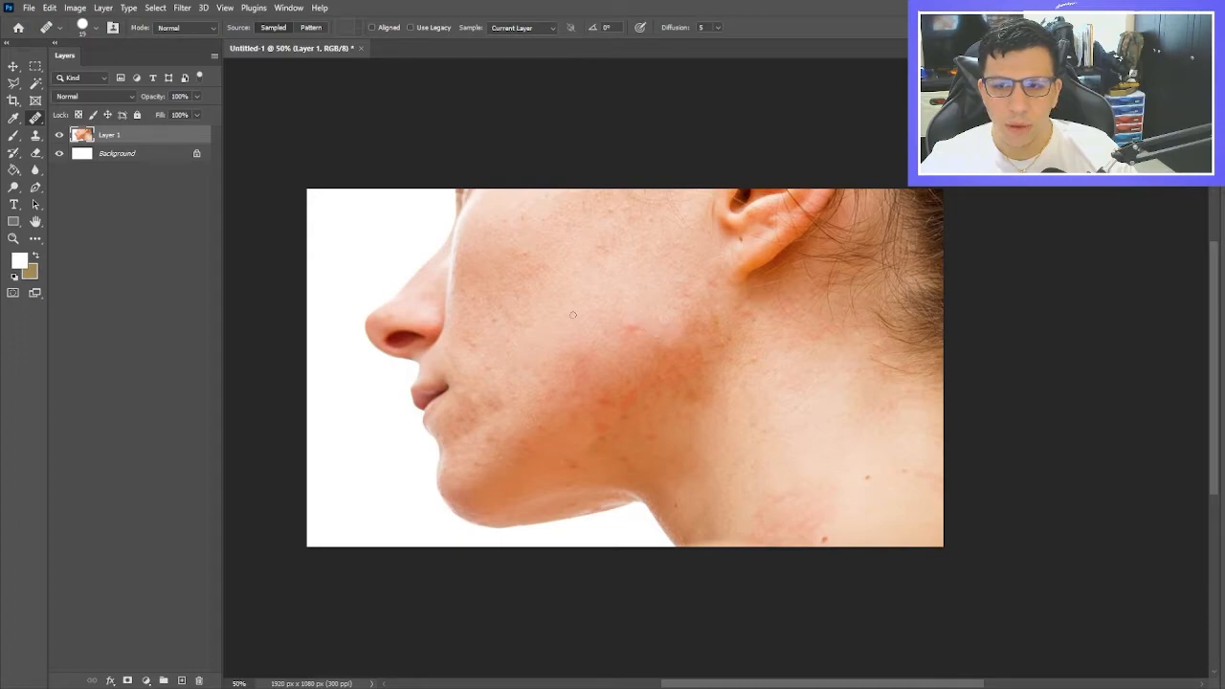
Return to the Spot Healing Brush and heal the remaining marks on the chin and the redness along the jawline
{"action": "right_click", "coordinate": [35, 118]}
{"action": "left_click", "coordinate": [96, 121]}
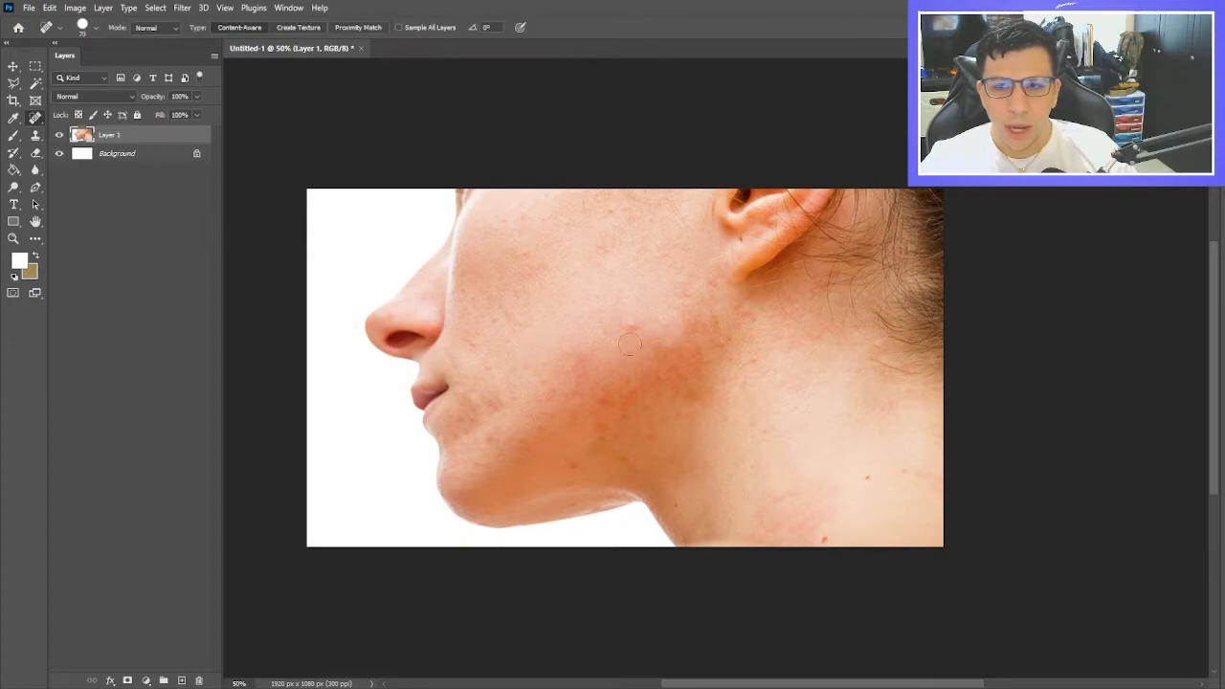
{"action": "left_click", "coordinate": [601, 431]}
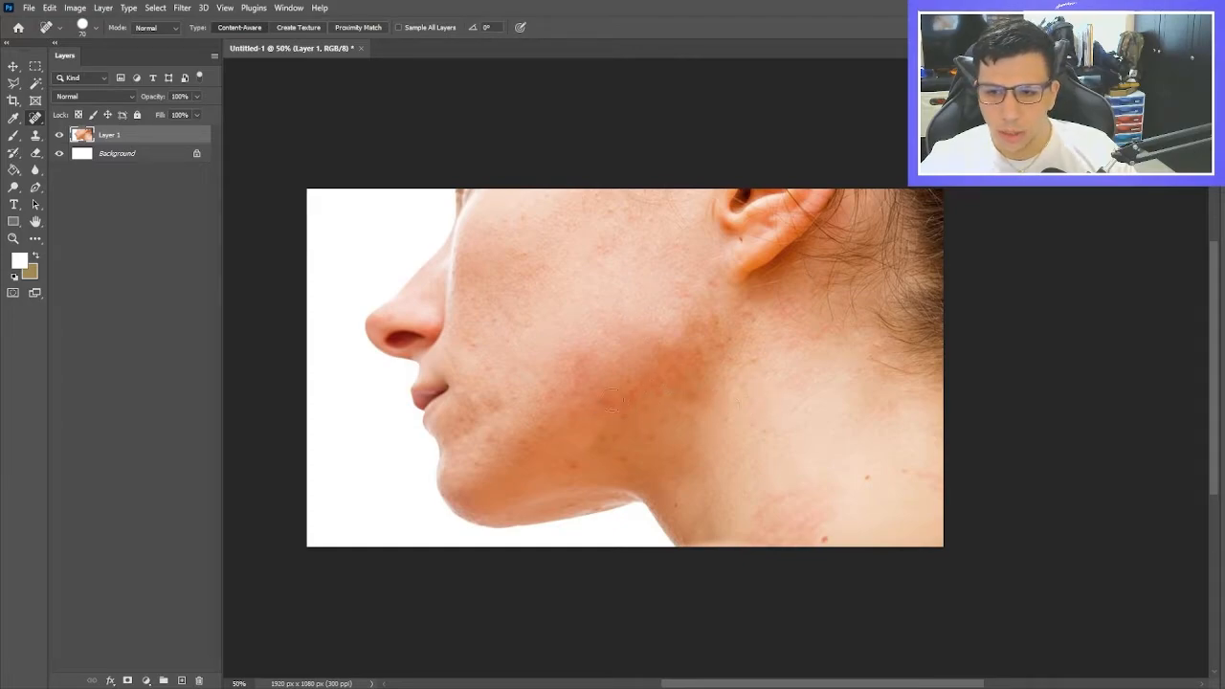
{"action": "left_click", "coordinate": [540, 428]}
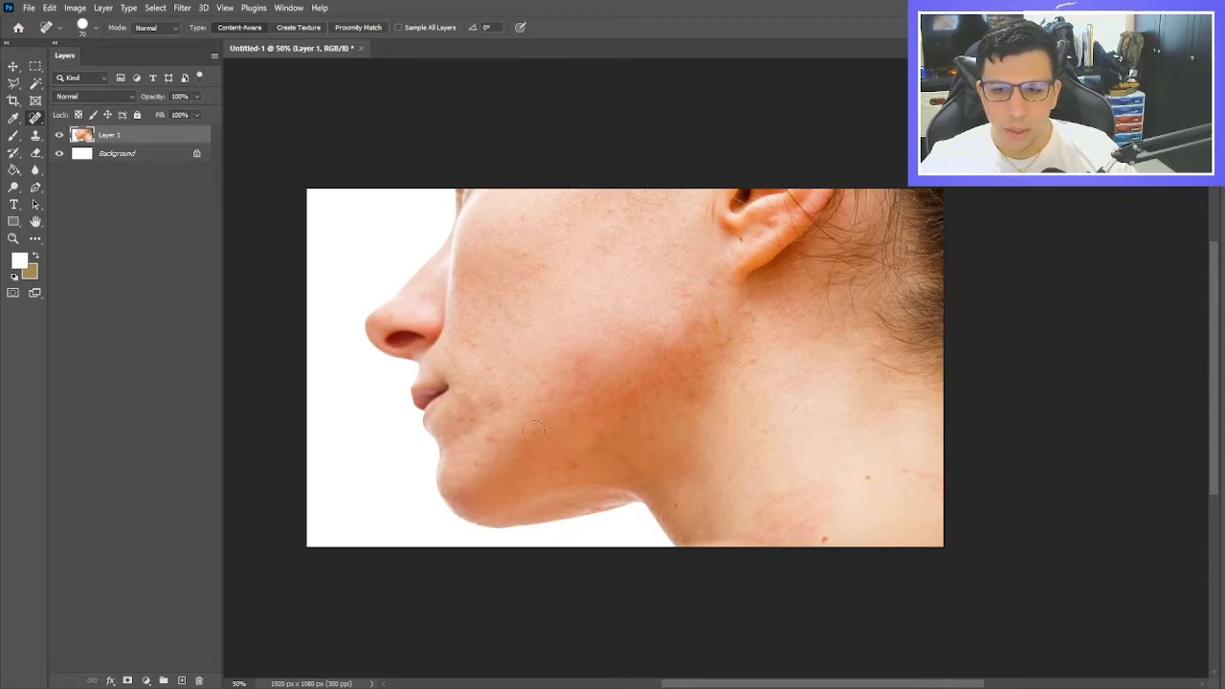
{"action": "left_click", "coordinate": [469, 421]}
{"action": "left_click", "coordinate": [458, 435]}
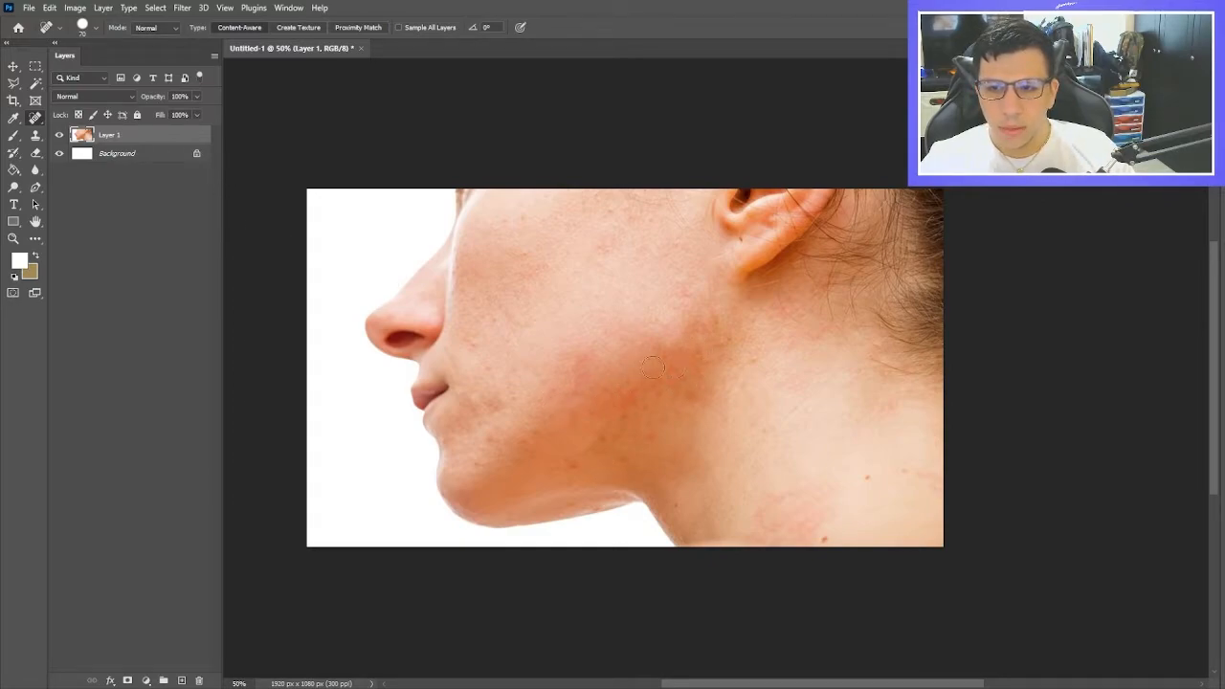
{"action": "left_click_drag", "start_coordinate": [688, 346], "coordinate": [596, 425]}
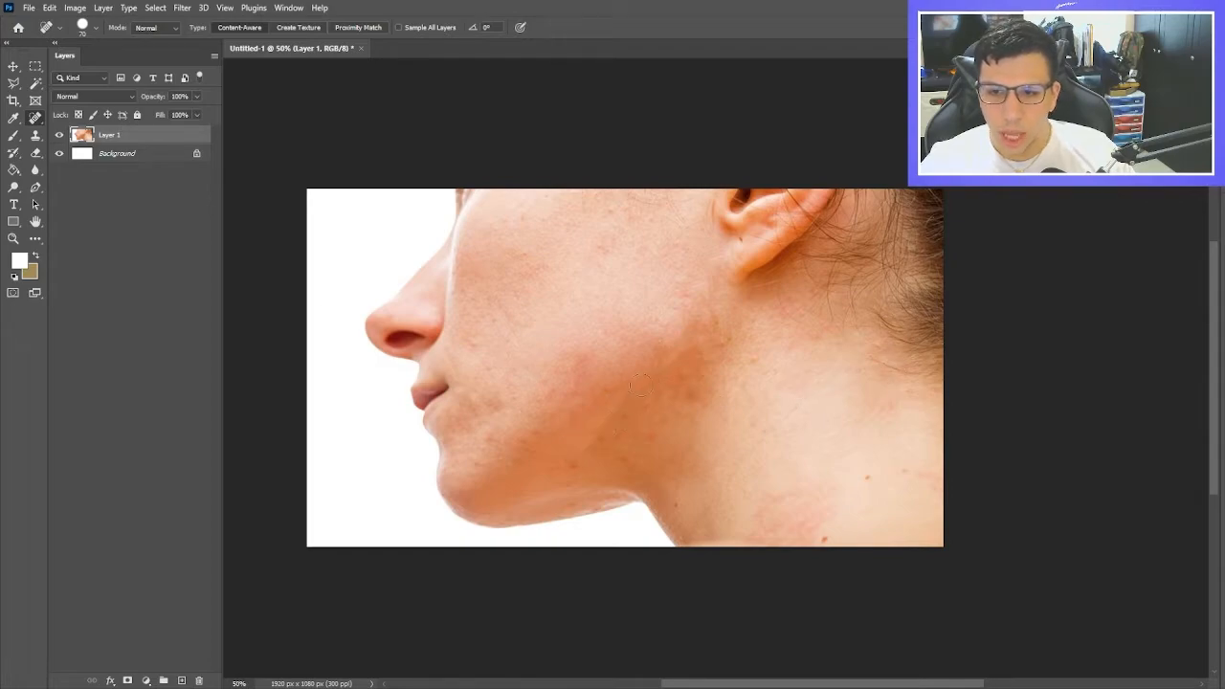
Heal the redness along the jawline from below the cheek up toward the earlobe with the Spot Healing Brush
{"action": "left_click_drag", "start_coordinate": [594, 424], "coordinate": [739, 331]}
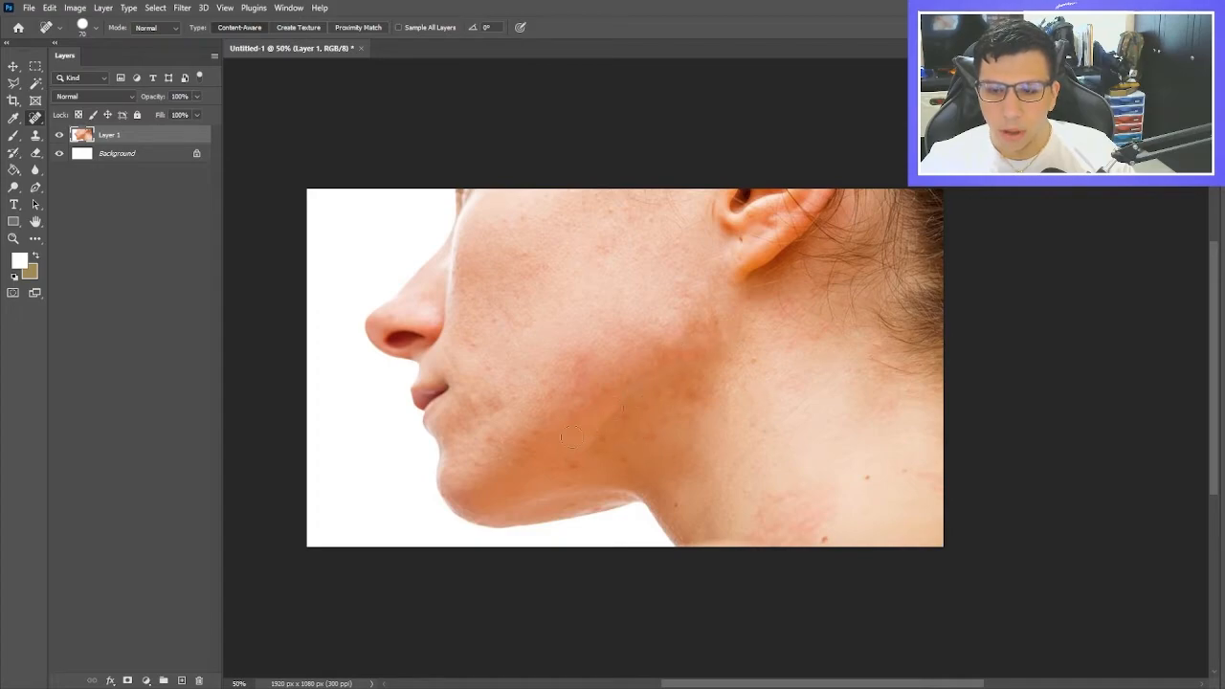
{"action": "left_click", "coordinate": [617, 435]}
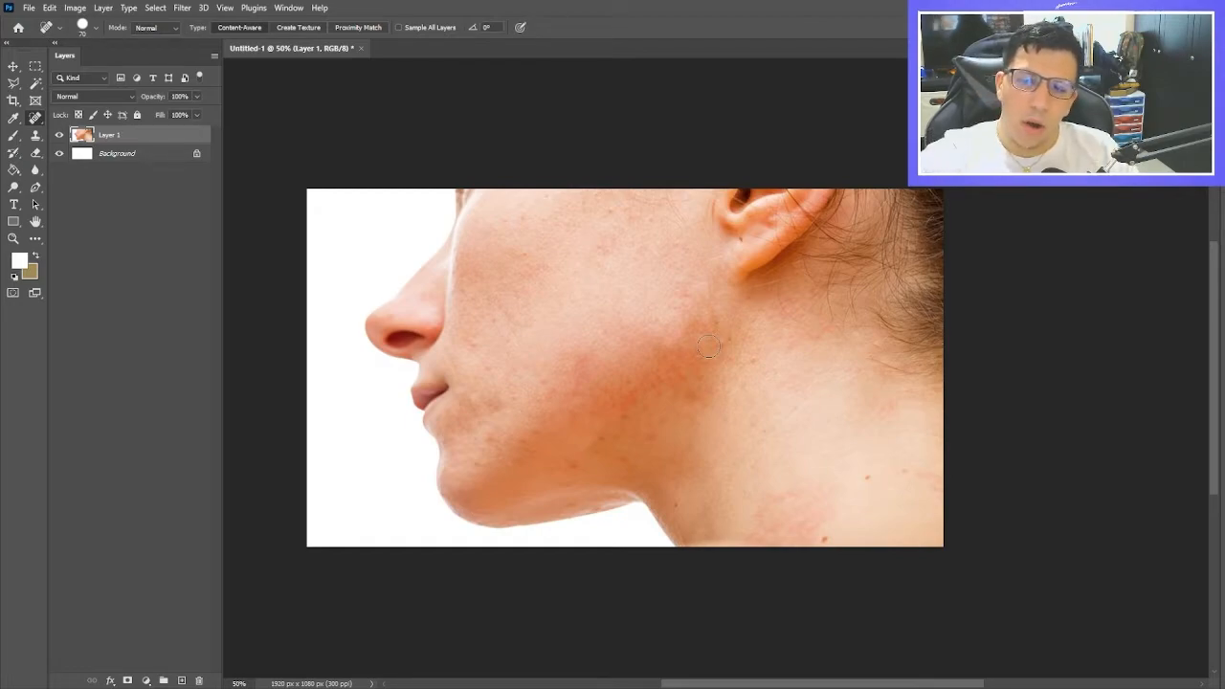
{"action": "left_click", "coordinate": [655, 355]}
{"action": "left_click", "coordinate": [670, 359]}
{"action": "left_click", "coordinate": [670, 383]}
{"action": "left_click", "coordinate": [681, 377]}
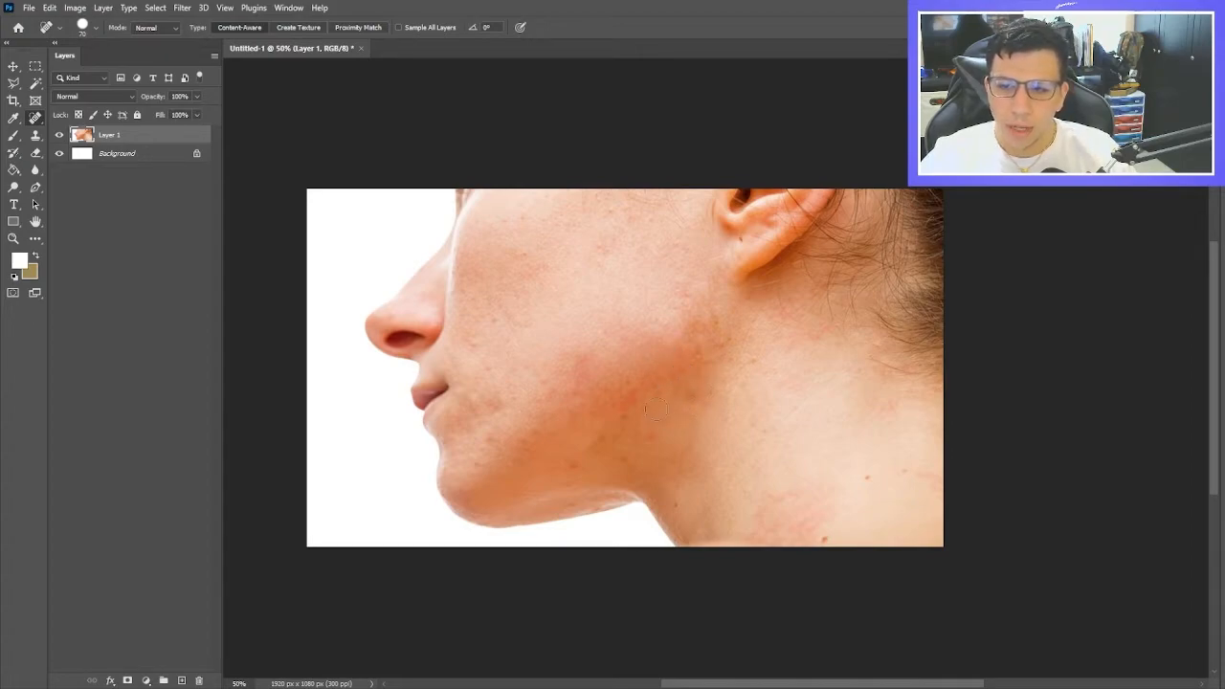
Smooth the remaining red and dark patches at mid-jaw and on the shaded skin just beneath it
{"action": "left_click", "coordinate": [611, 418]}
{"action": "left_click", "coordinate": [624, 408]}
{"action": "left_click", "coordinate": [632, 397]}
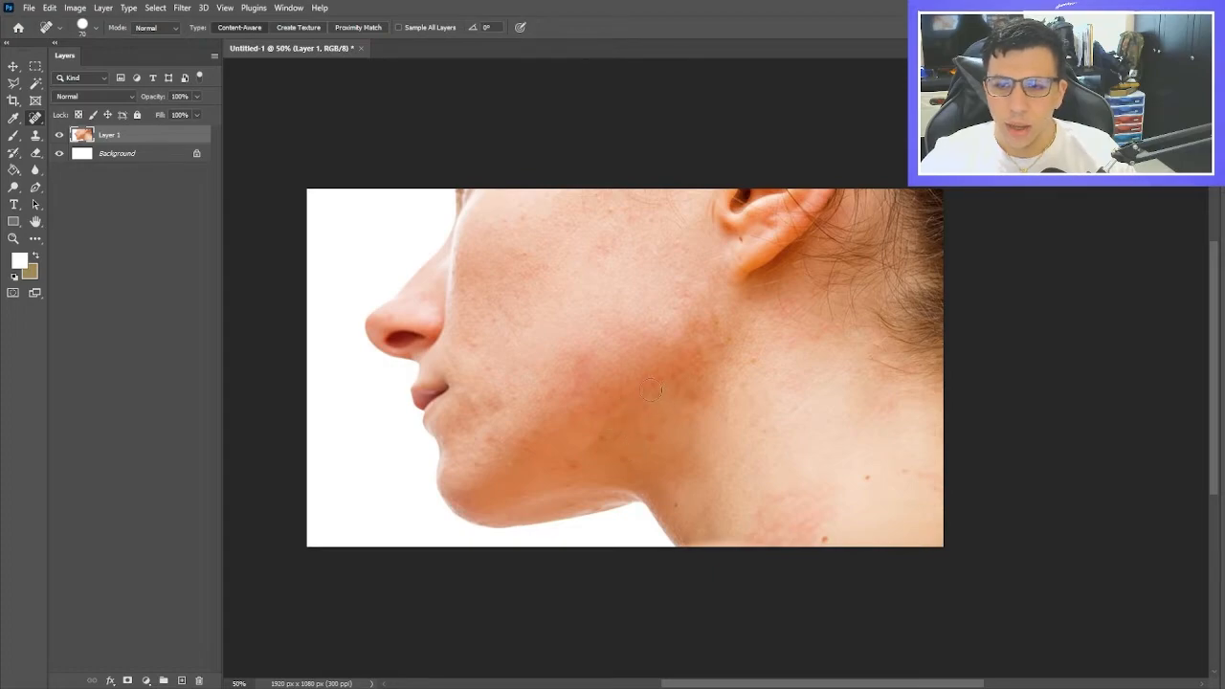
{"action": "left_click", "coordinate": [678, 377]}
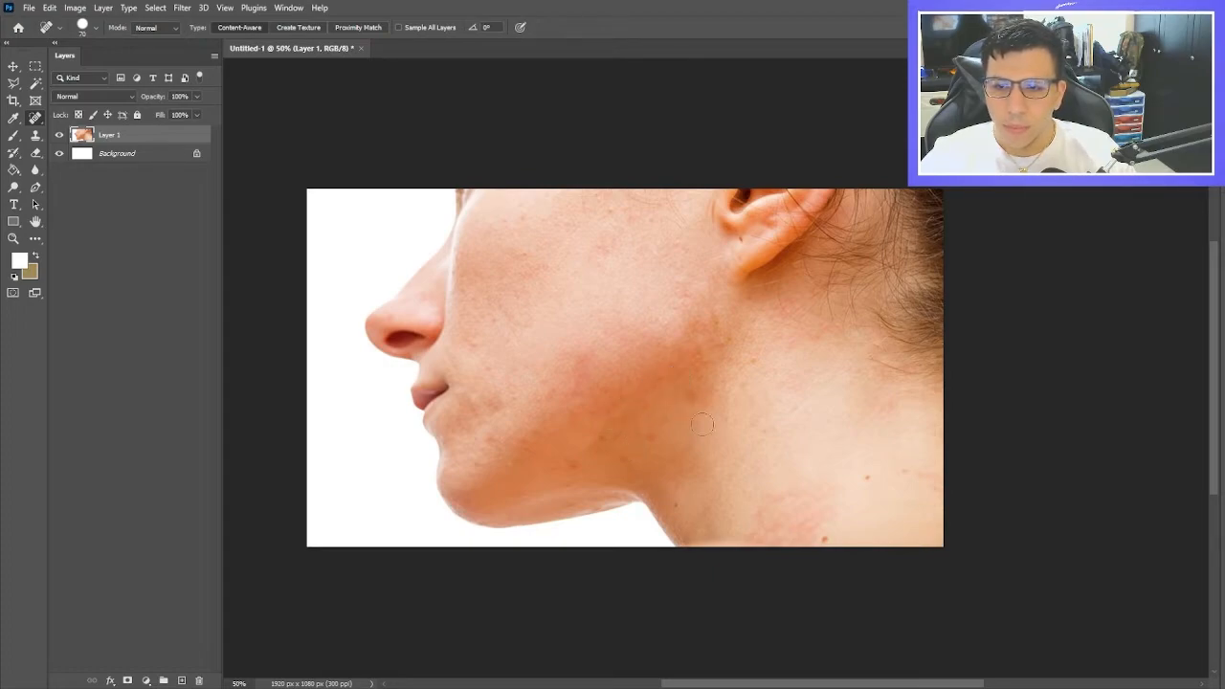
{"action": "left_click", "coordinate": [651, 438]}
{"action": "left_click", "coordinate": [646, 407]}
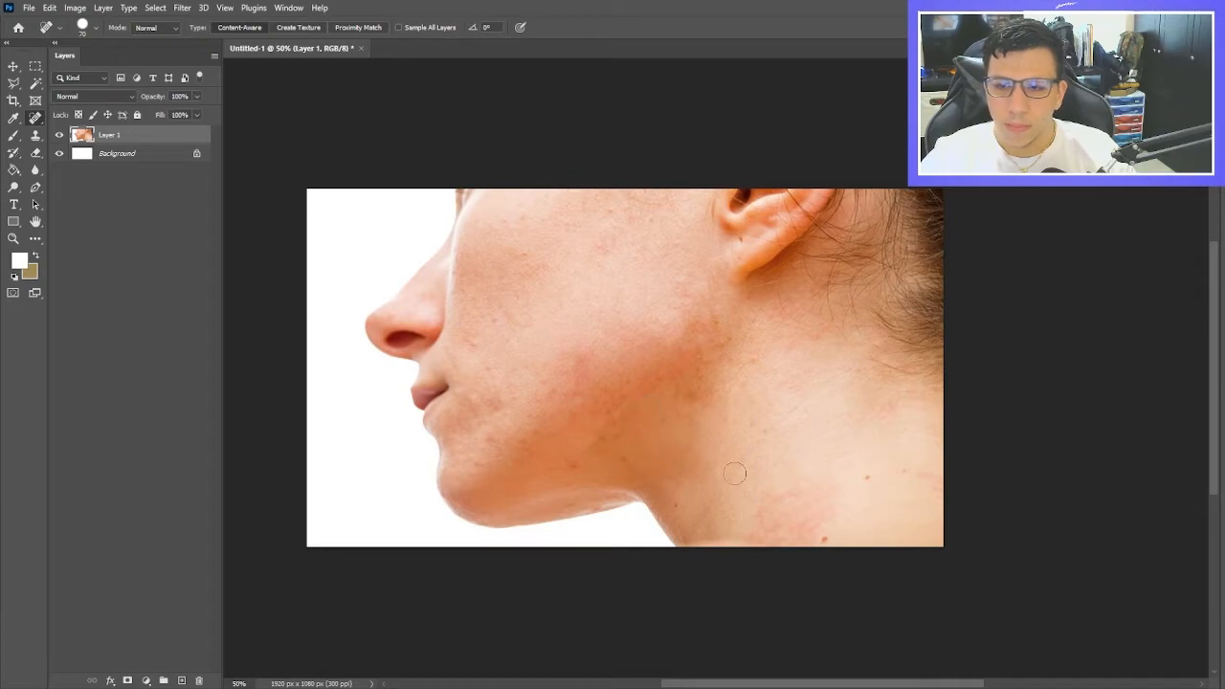
Heal the leftover spots on the lower jaw between the chin and the neck, plus one on the lower cheek
{"action": "left_click", "coordinate": [602, 437]}
{"action": "left_click", "coordinate": [591, 447]}
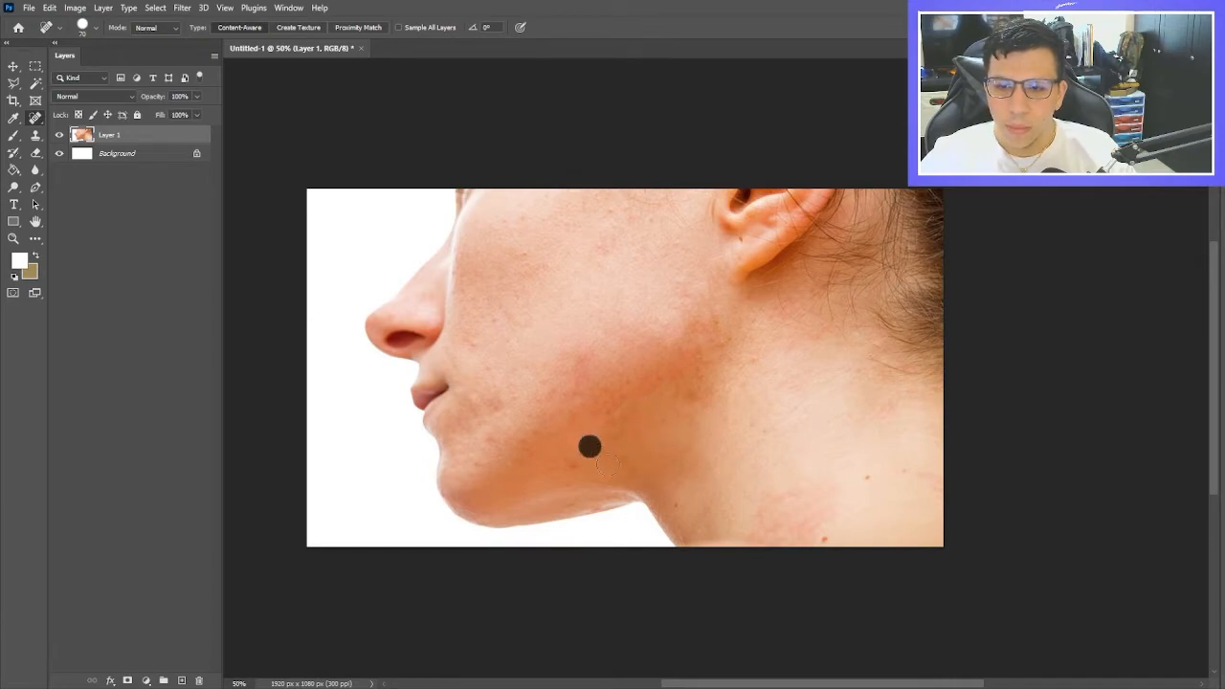
{"action": "left_click", "coordinate": [605, 423]}
{"action": "left_click", "coordinate": [604, 388]}
{"action": "left_click", "coordinate": [574, 463]}
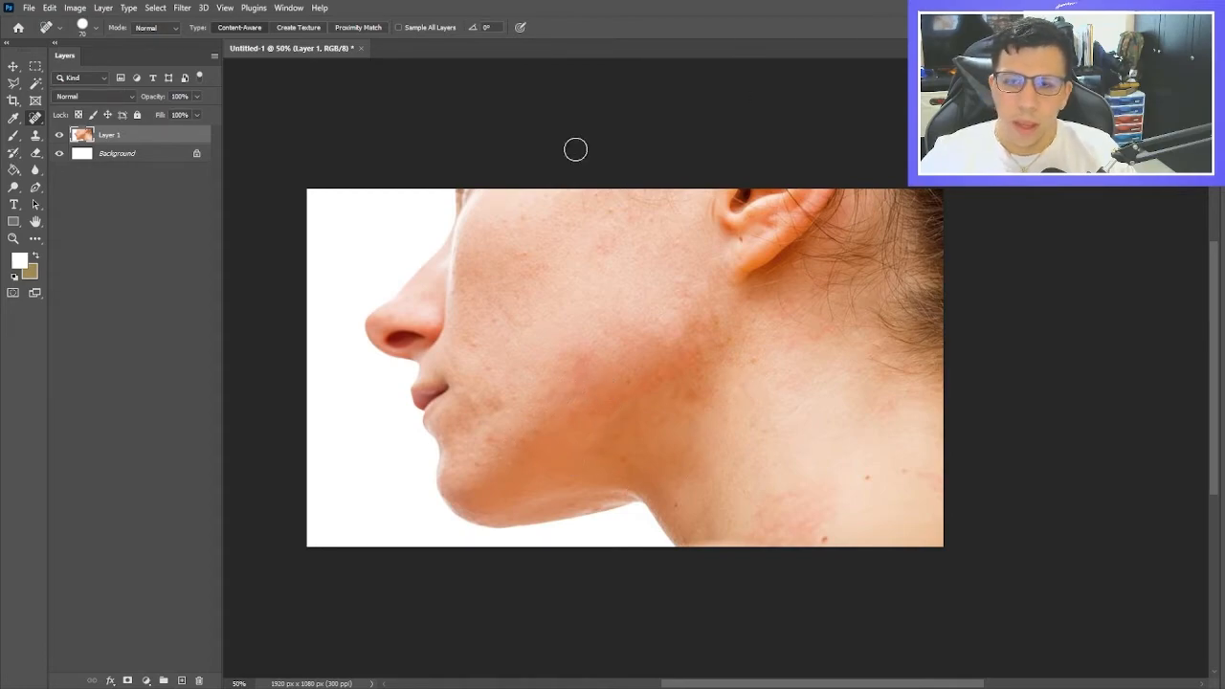
Scale the retouched photo down to about half size and place it in the right half of the canvas
{"action": "key", "text": "ctrl+t"}
{"action": "left_click_drag", "start_coordinate": [938, 191], "coordinate": [594, 355]}
{"action": "left_click_drag", "start_coordinate": [542, 411], "coordinate": [867, 330]}
{"action": "key", "text": "Return"}
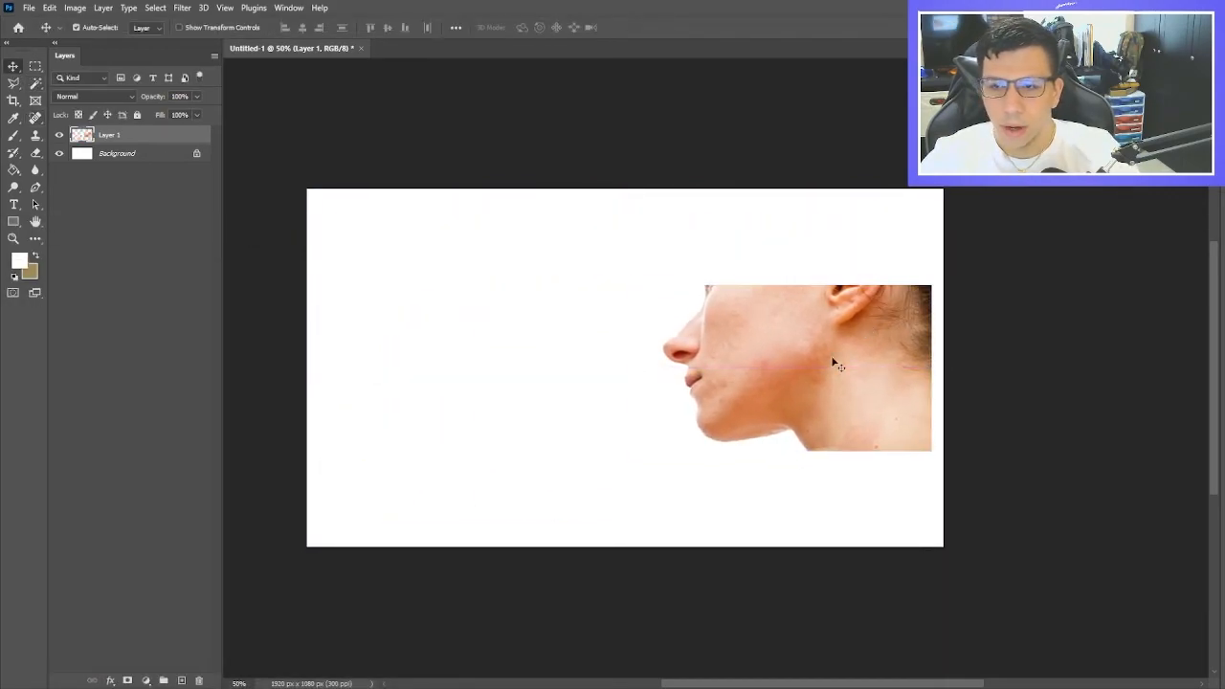
Paste the original unretouched photo as a new layer, shrink it, and place it beside the retouched one
{"action": "key", "text": "ctrl+v"}
{"action": "key", "text": "ctrl+t"}
{"action": "left_click_drag", "start_coordinate": [642, 380], "coordinate": [514, 359]}
Paste the copied layer style onto Layer 1 and hide its Gradient Overlay, keeping the Drop Shadow
{"action": "right_click", "coordinate": [140, 154]}
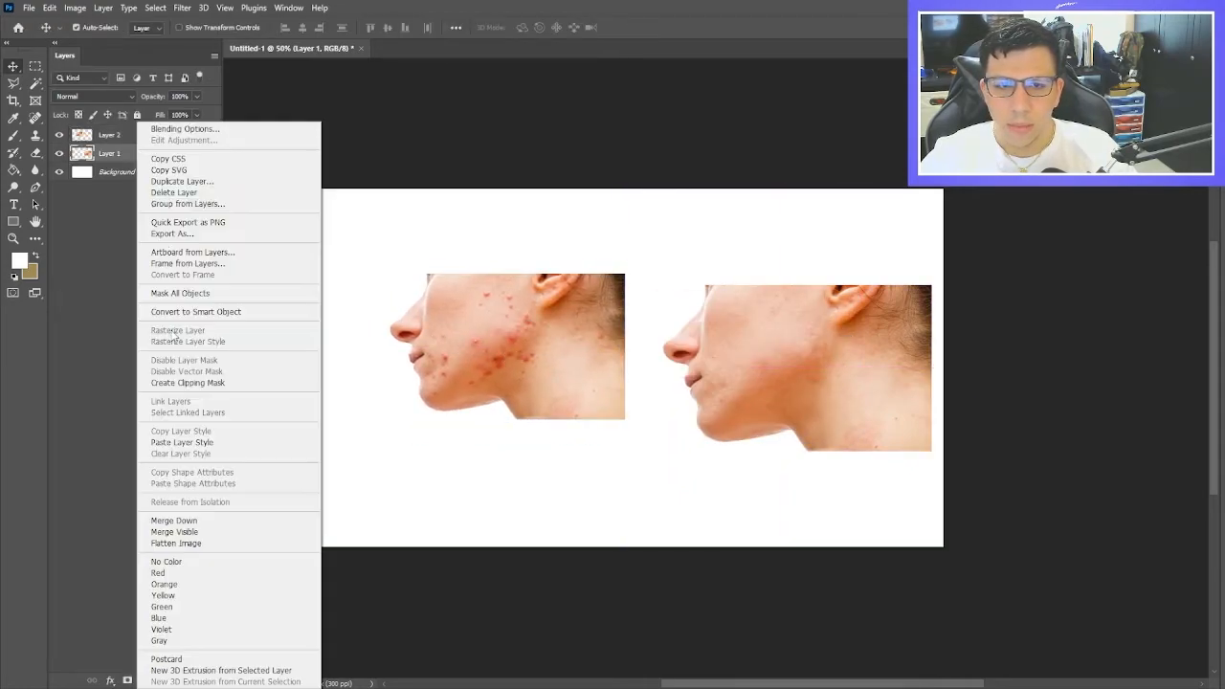
{"action": "left_click", "coordinate": [196, 441]}
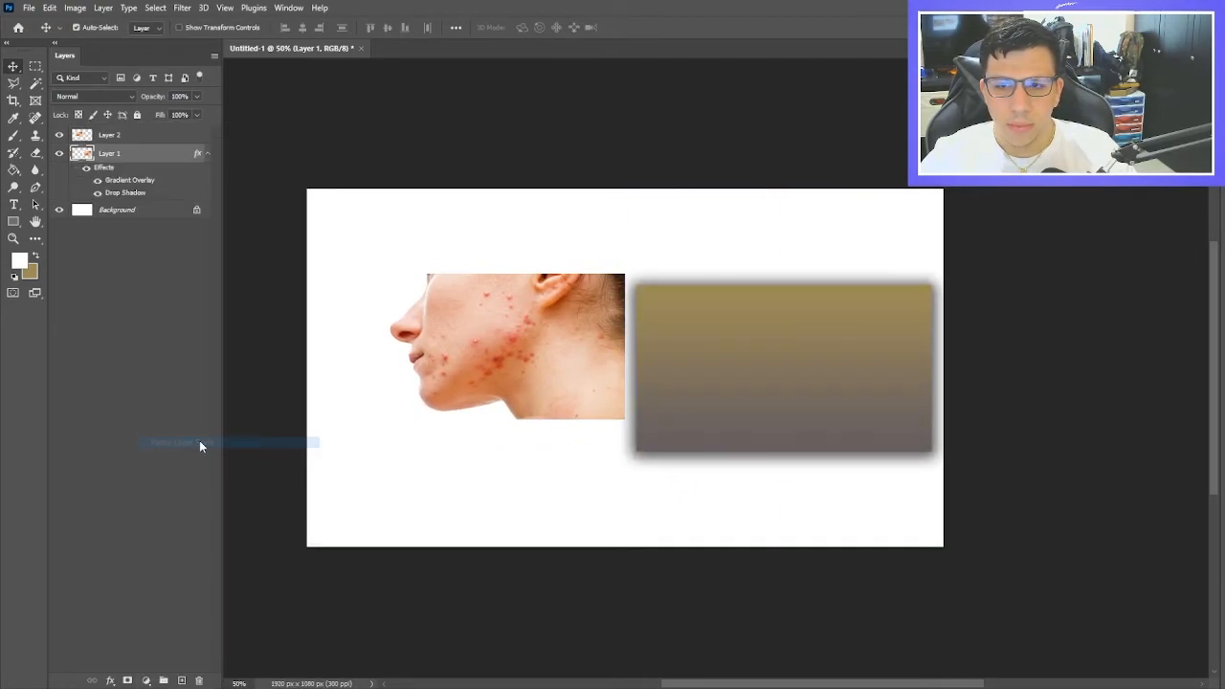
{"action": "left_click", "coordinate": [97, 180]}
Copy Layer 1's effects and paste them onto Layer 2 so the original photo gets the same Drop Shadow
{"action": "right_click", "coordinate": [124, 140]}
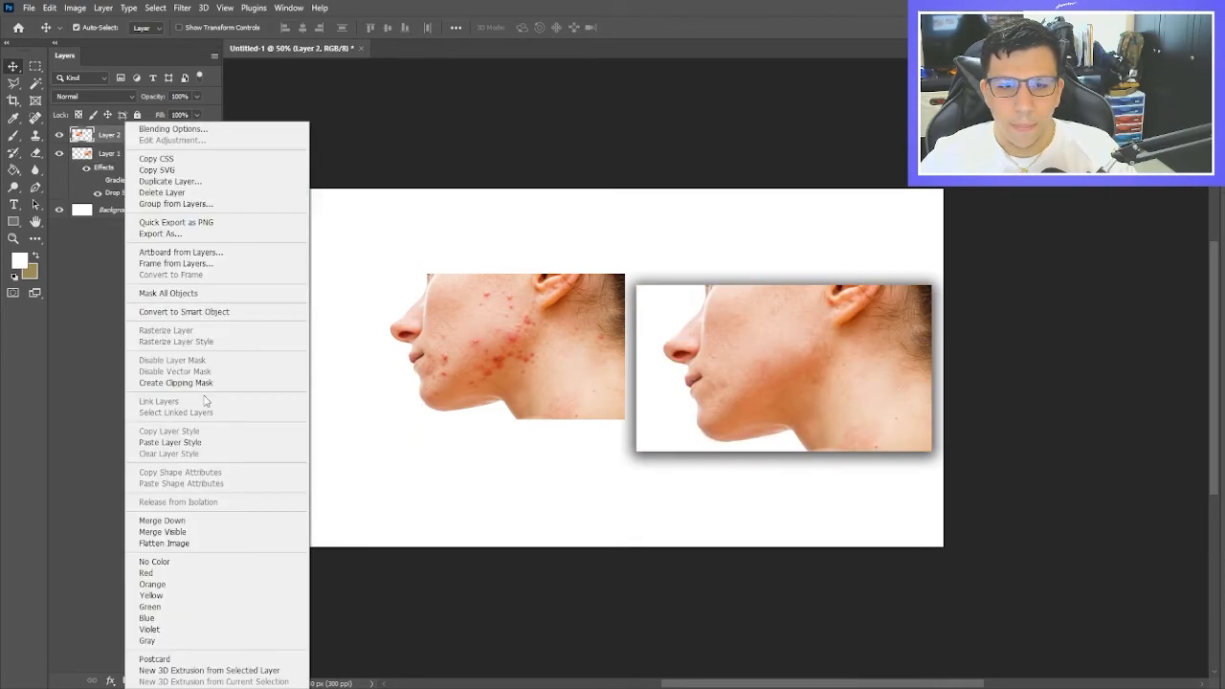
{"action": "left_click", "coordinate": [107, 182]}
{"action": "right_click", "coordinate": [113, 184]}
{"action": "left_click", "coordinate": [159, 327]}
{"action": "right_click", "coordinate": [122, 134]}
{"action": "left_click", "coordinate": [167, 443]}
Resize and align the original photo in the left half to match the retouched one, then reselect the Spot Healing Brush
{"action": "key", "text": "ctrl+t"}
{"action": "left_click_drag", "start_coordinate": [595, 360], "coordinate": [552, 369]}
{"action": "left_click_drag", "start_coordinate": [449, 431], "coordinate": [479, 426]}
{"action": "key", "text": "Return"}
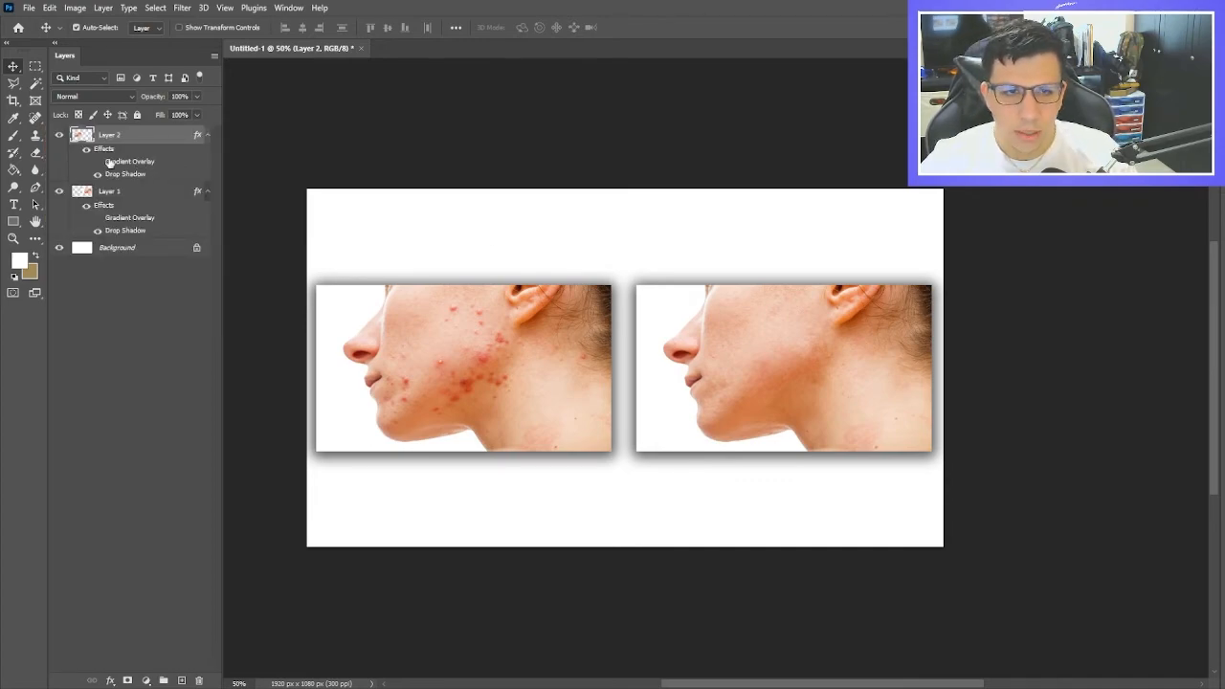
{"action": "left_click", "coordinate": [35, 117]}
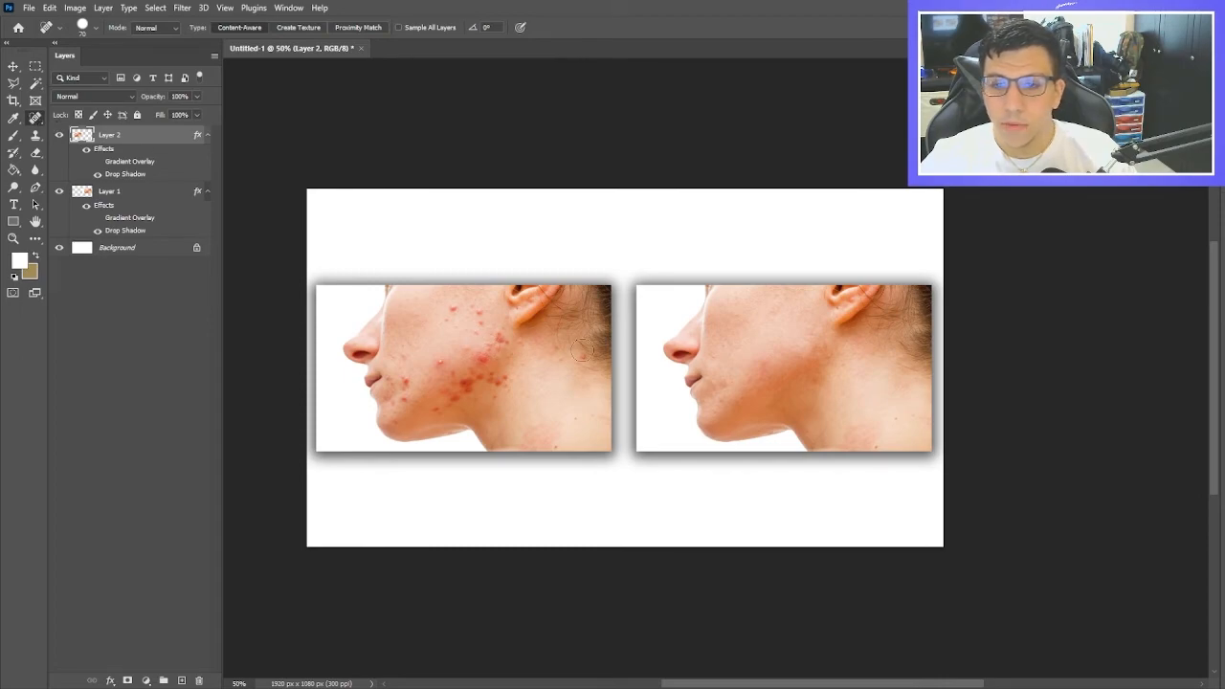